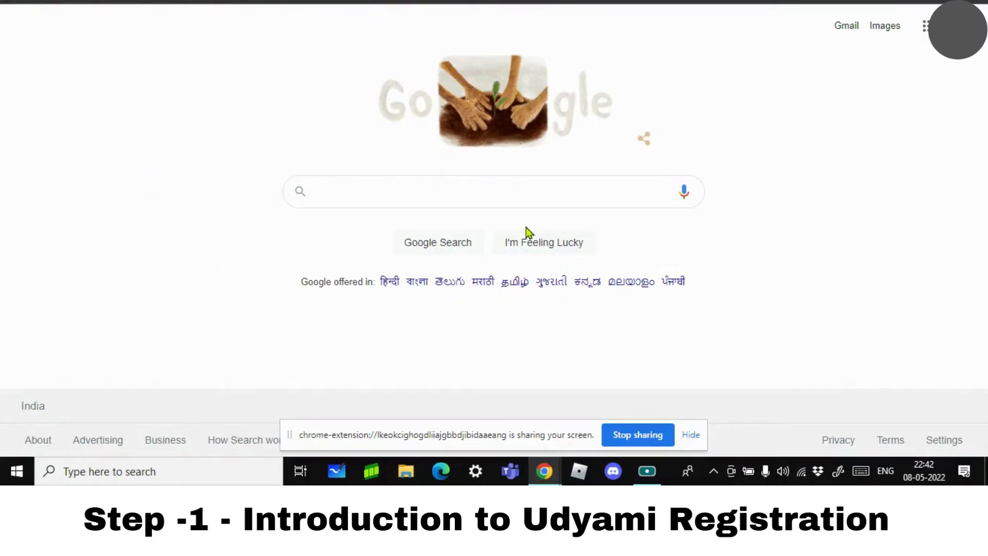
Search Google for 'msme registration' and open the udyamregistration.gov.in result.
left_click(513, 202)
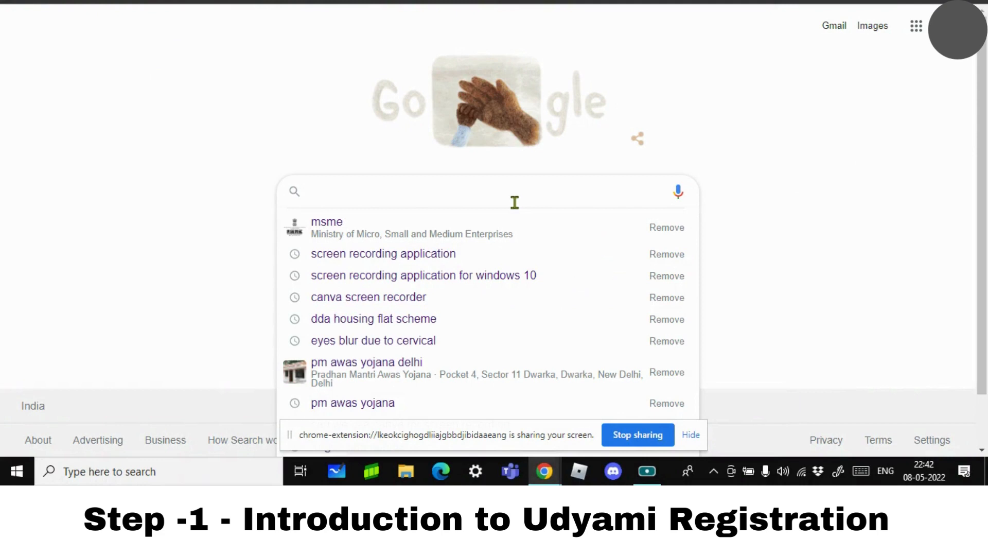
type("msme ")
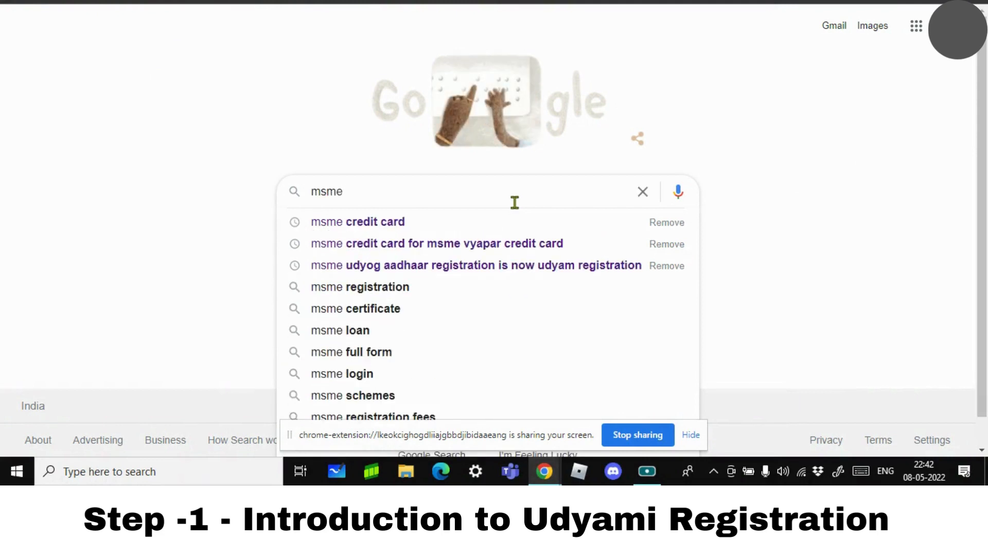
type("registrati")
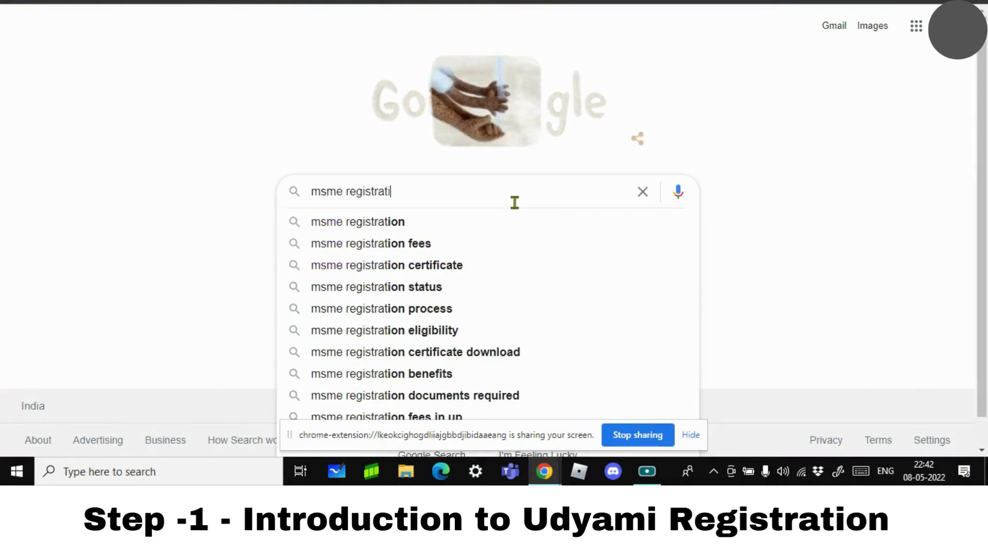
type("on")
key("Return")
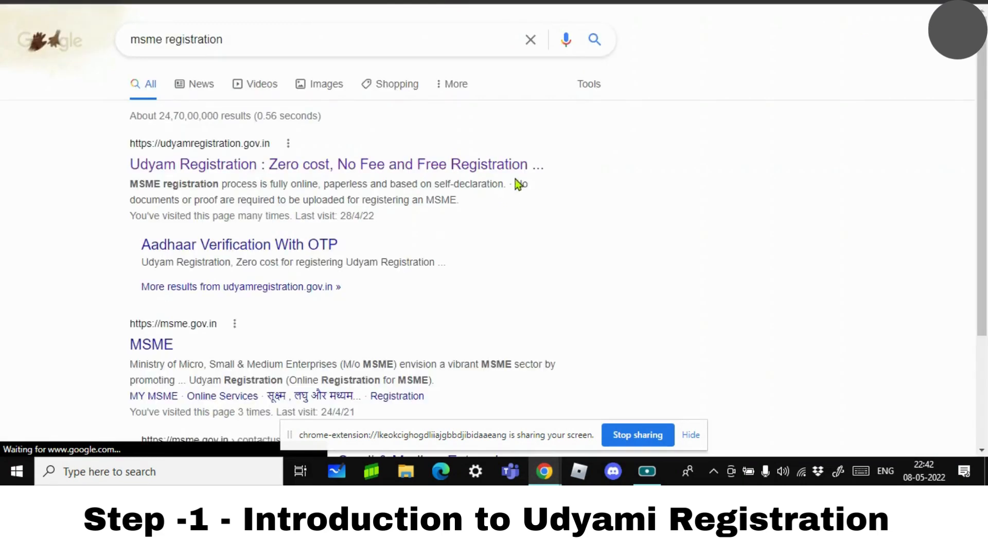
scroll(565, 151, "down", 1)
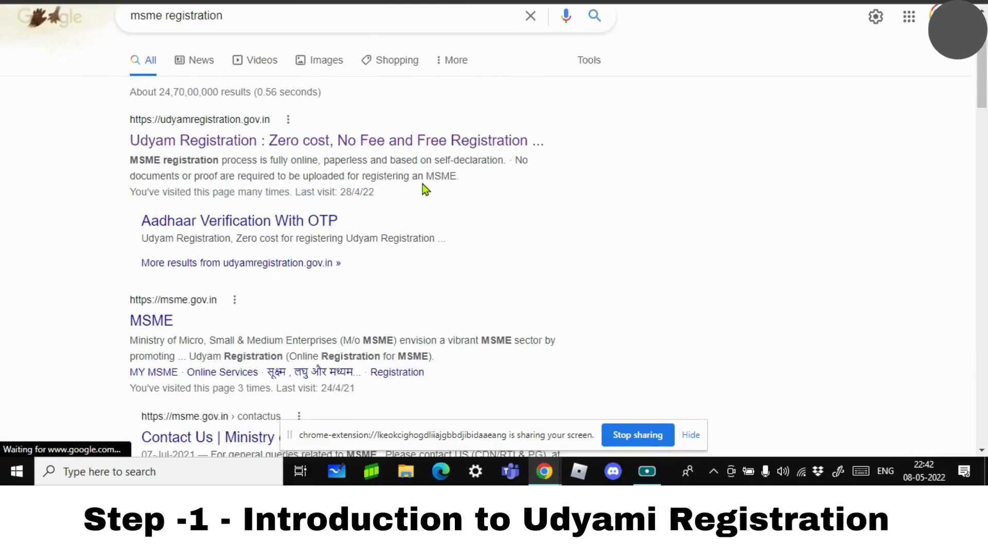
left_click(222, 138)
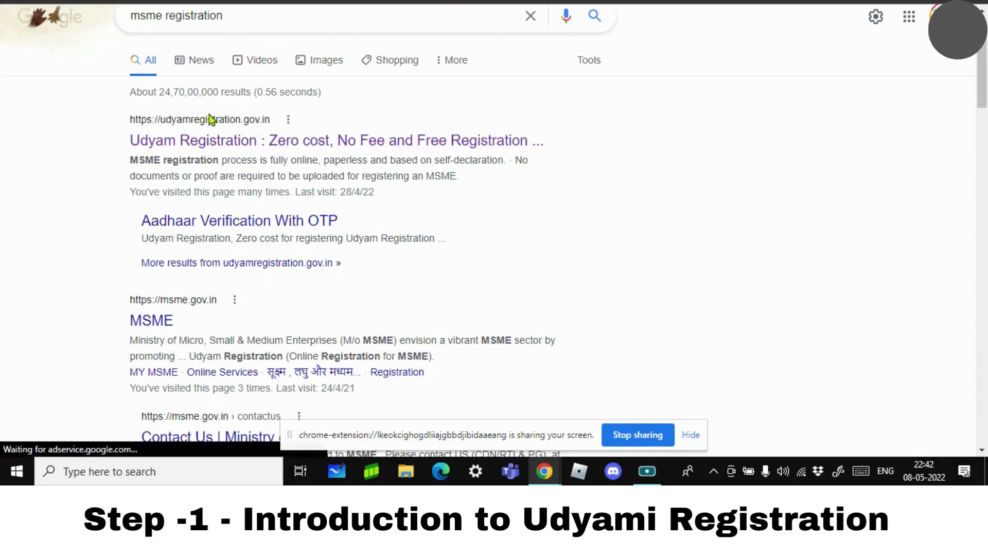
Scroll through the home page's registration buttons and highlight the 'You can Migrate to Udyam' line.
scroll(342, 255, "down", 1)
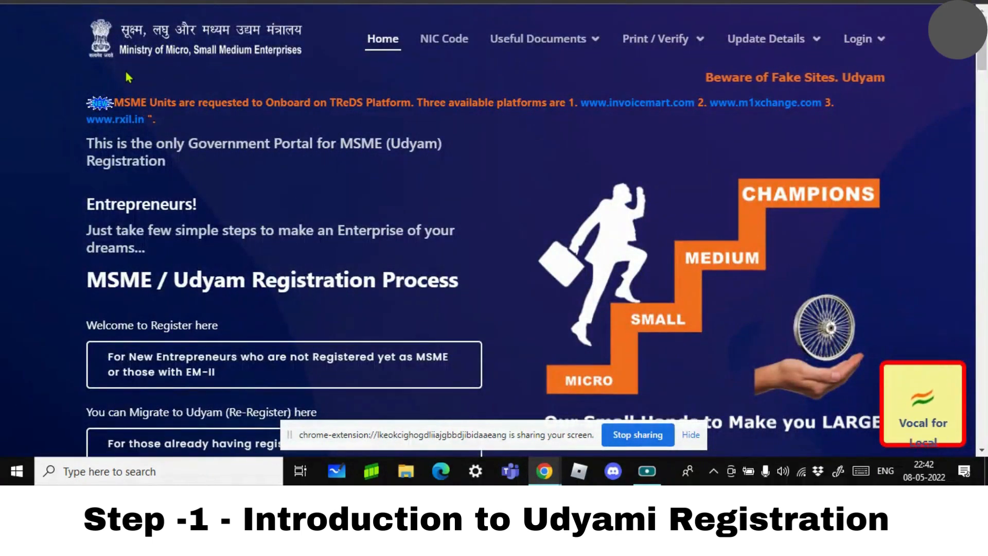
scroll(450, 154, "down", 1)
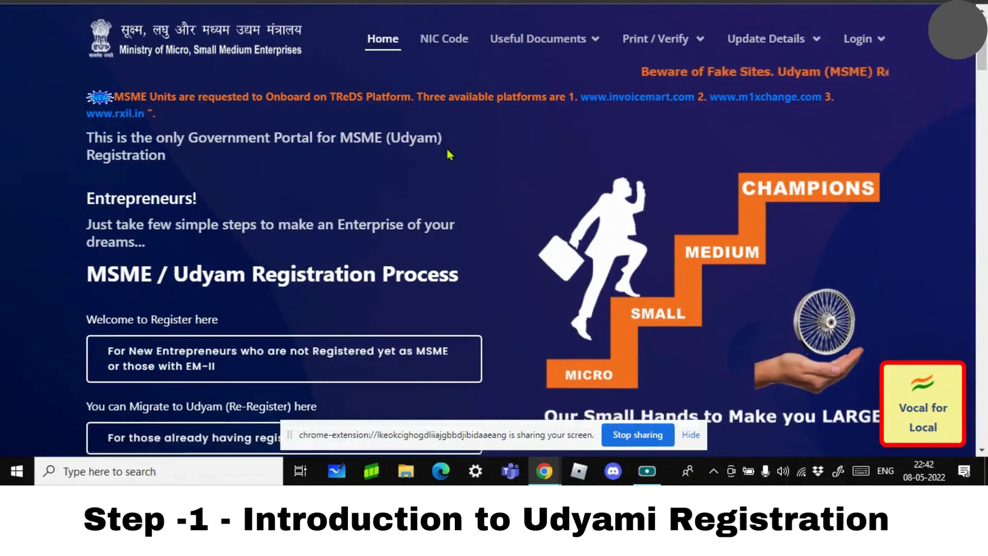
scroll(450, 155, "down", 4)
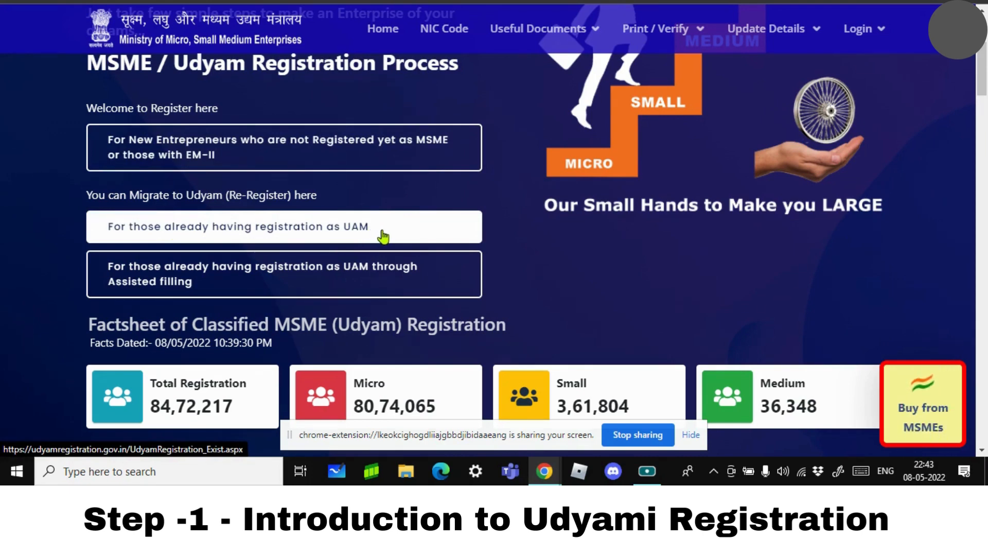
scroll(340, 265, "down", 1)
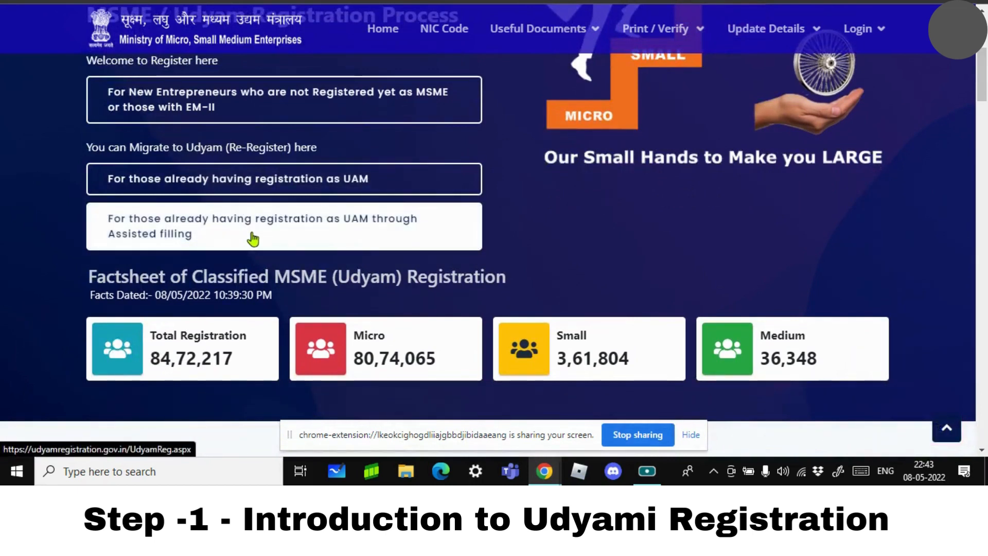
scroll(491, 251, "up", 2)
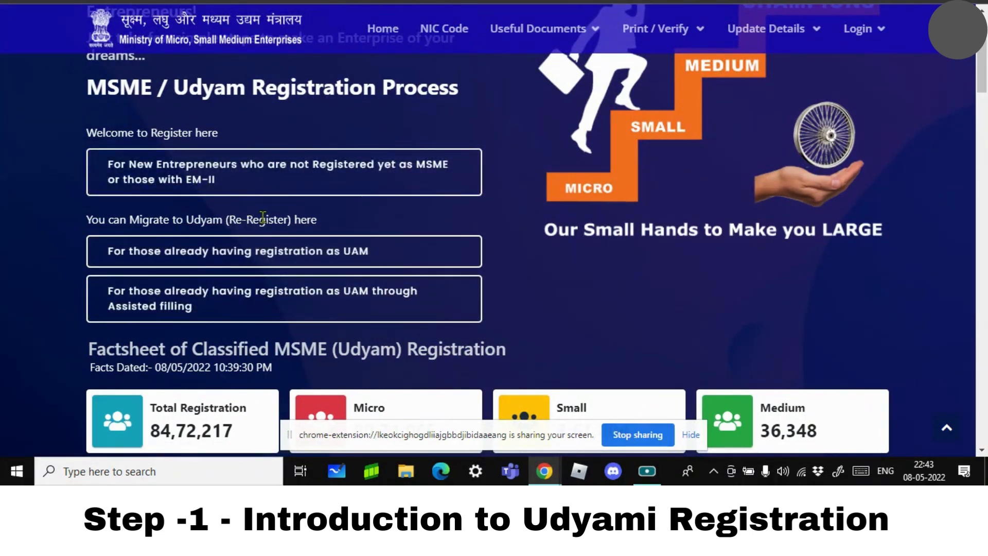
triple_click(100, 218)
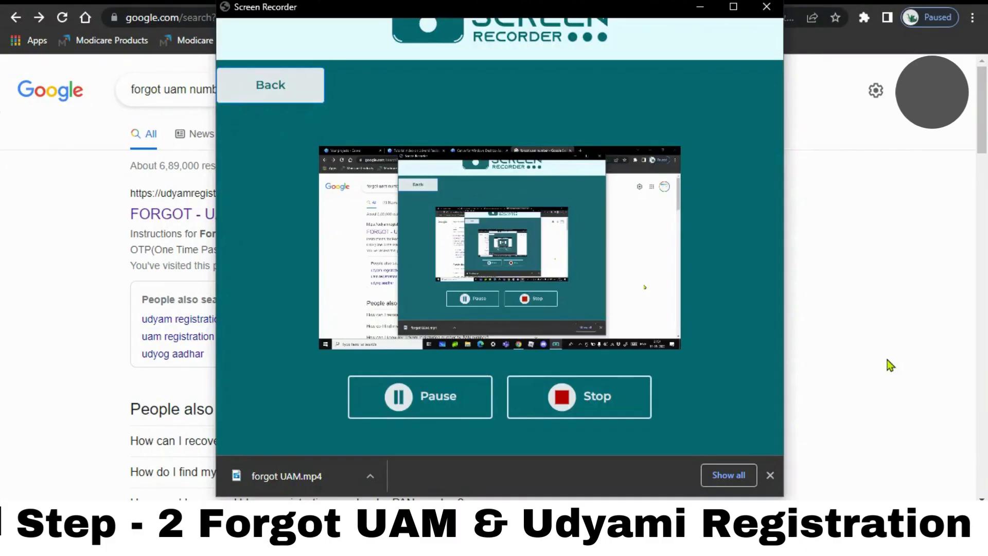
Return to the Google results and open the FORGOT UAM/Udyam Registration Number page.
left_click(890, 366)
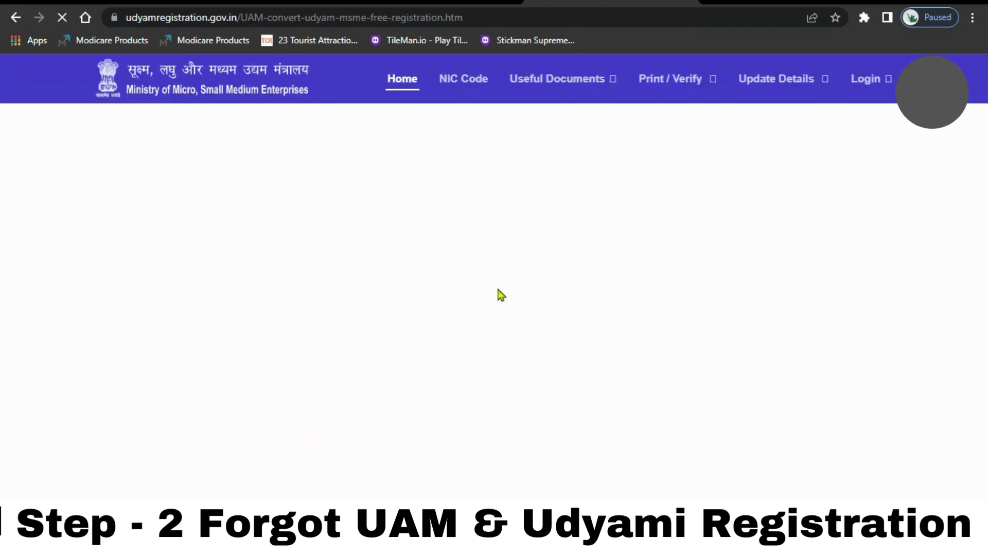
scroll(289, 256, "down", 1)
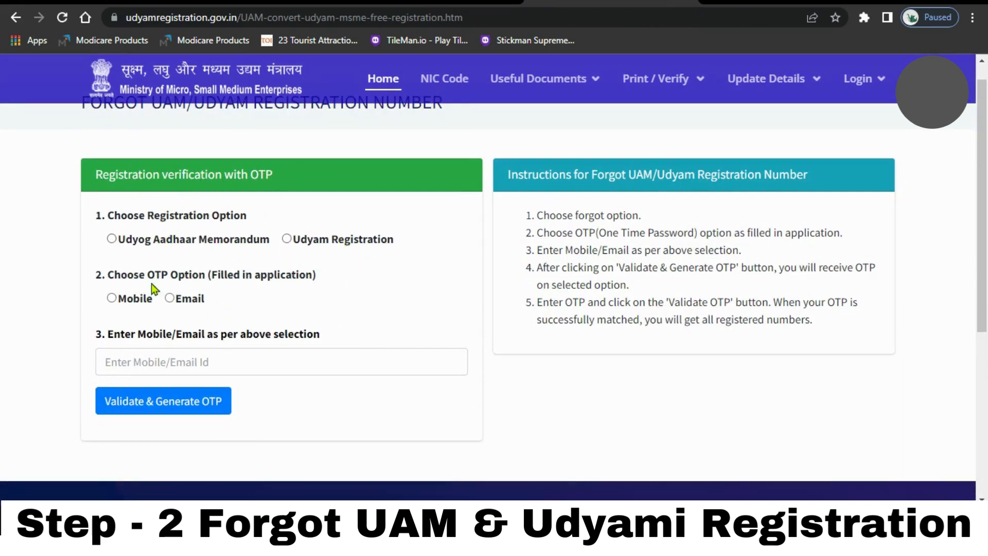
Choose Udyog Aadhaar Memorandum, enter the registered mobile number and request an OTP.
left_click(112, 237)
scroll(237, 254, "down", 1)
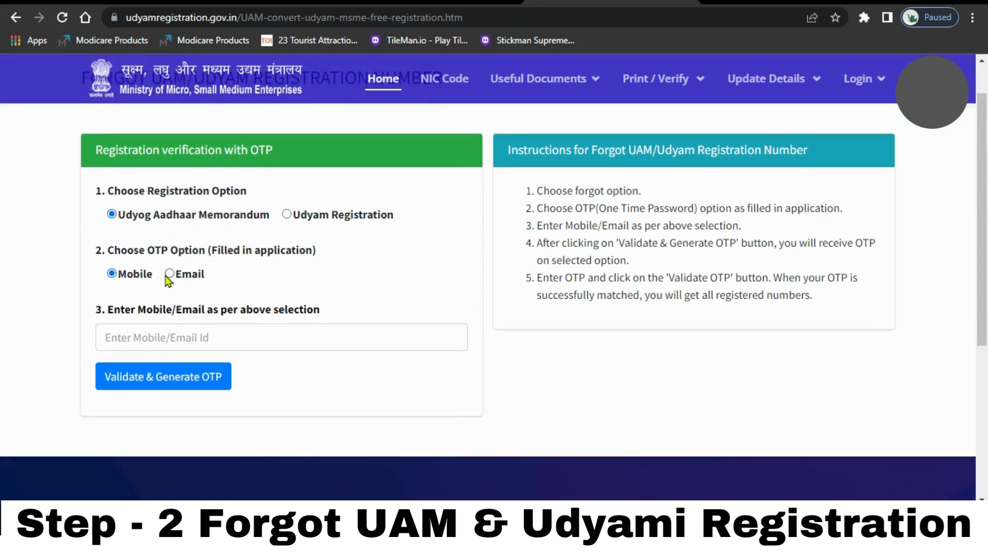
left_click(159, 335)
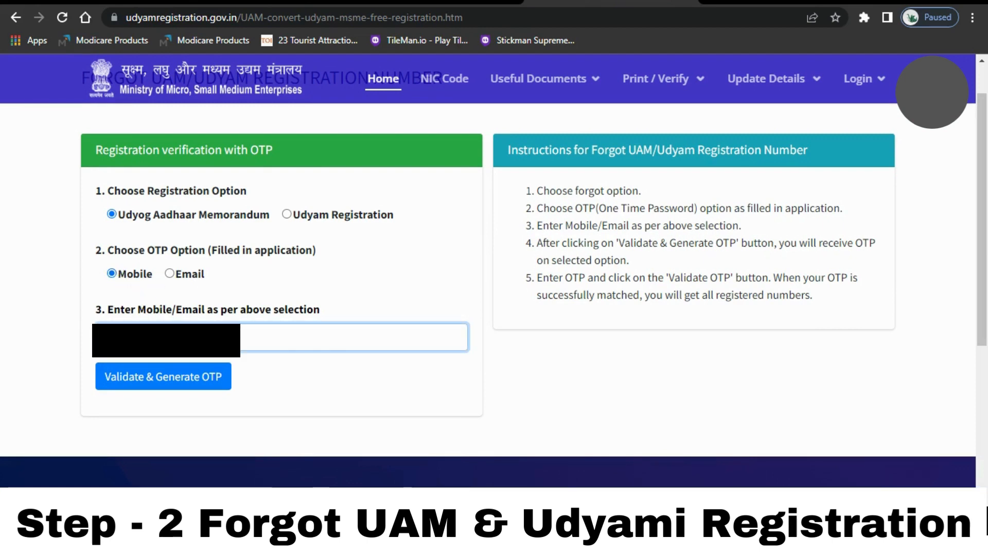
left_click(175, 392)
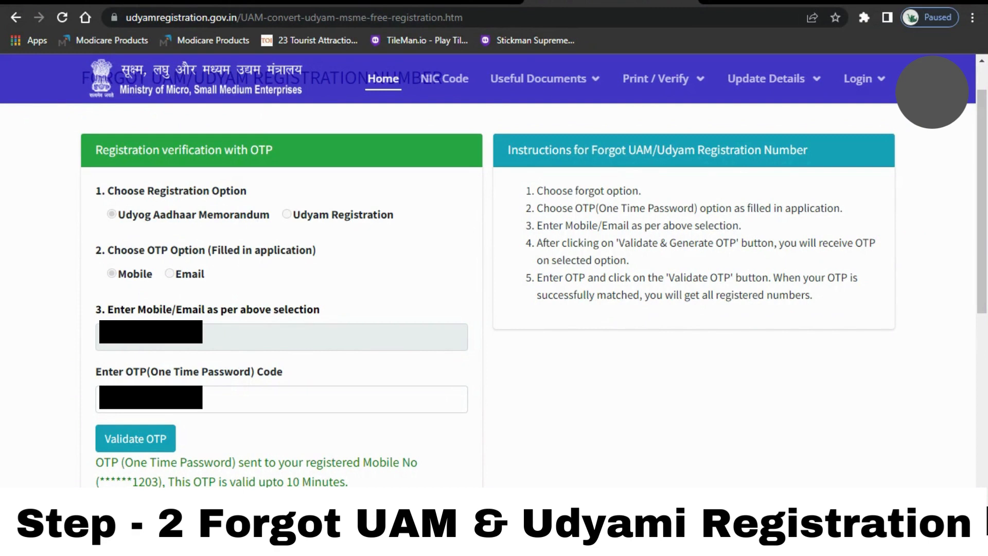
Enter the OTP, correct it after rejection, and validate it to list the registration numbers.
scroll(194, 357, "down", 1)
left_click(194, 357)
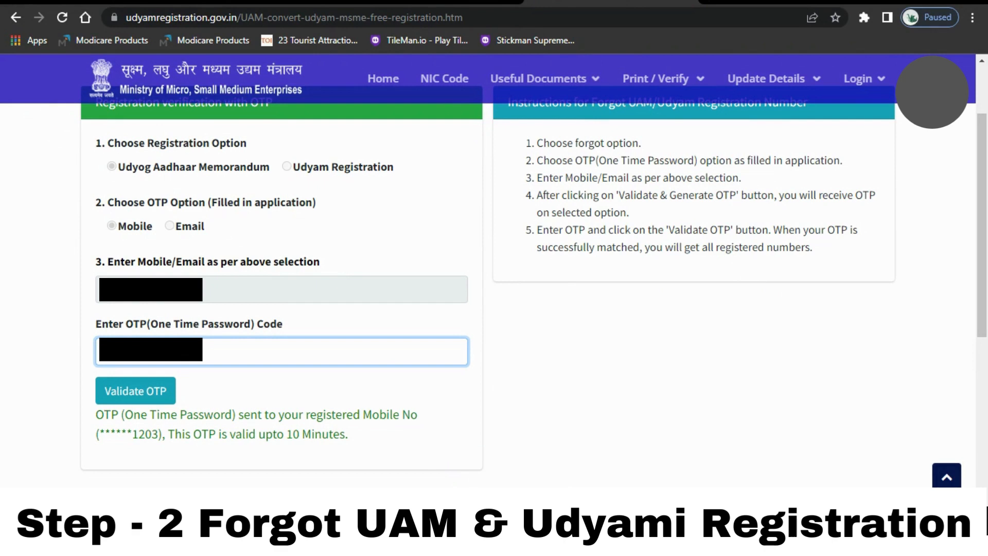
left_click(161, 396)
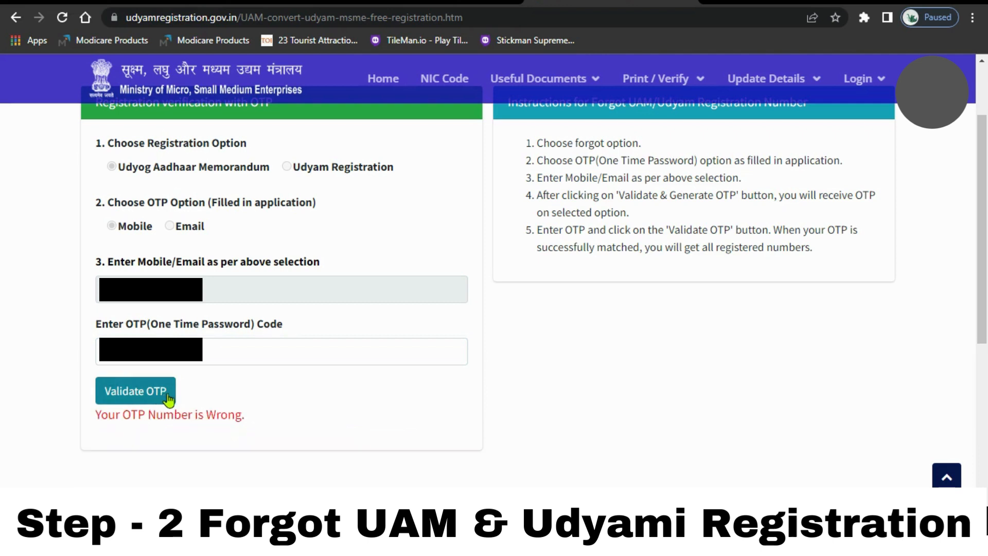
left_click(214, 356)
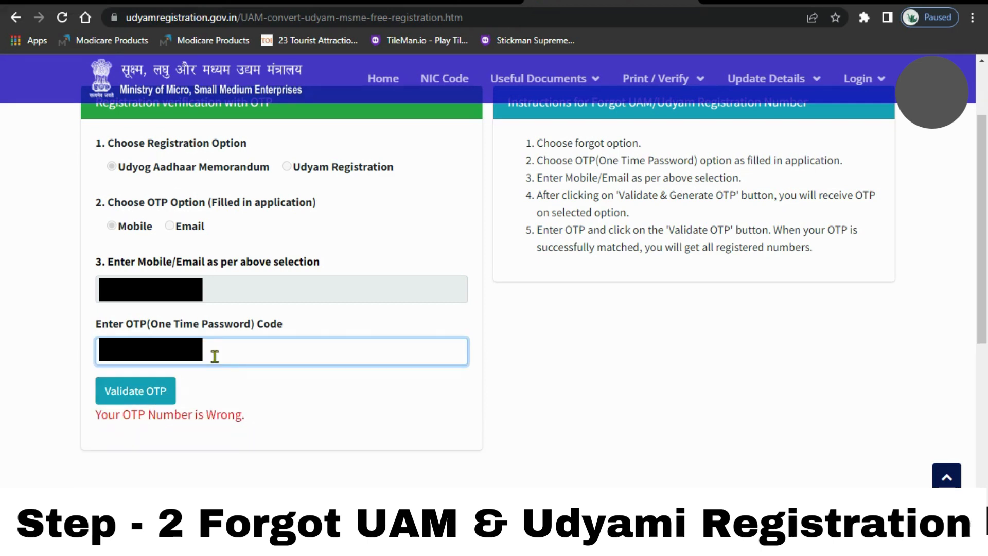
left_click(154, 390)
scroll(251, 371, "down", 1)
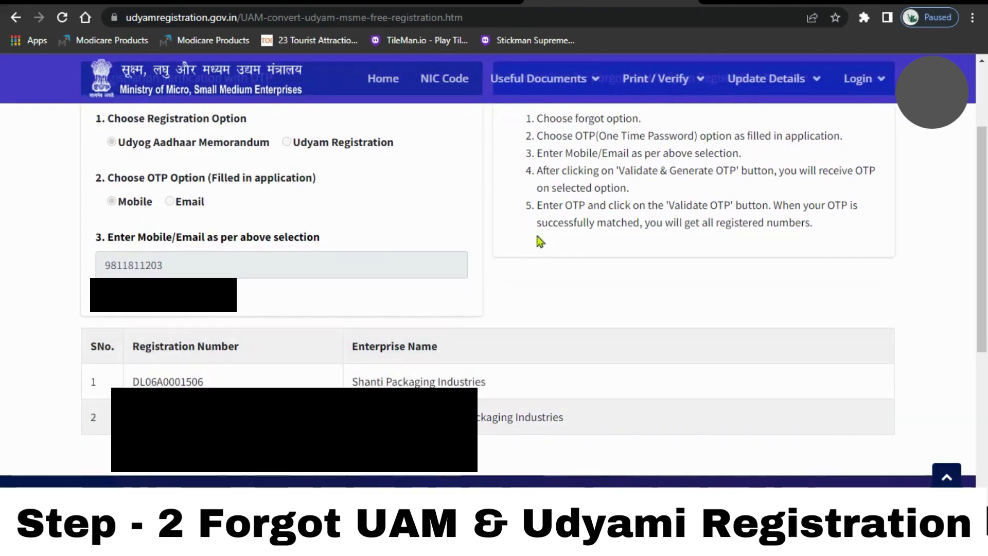
Scroll back up the results page toward the Home link.
scroll(308, 422, "up", 1)
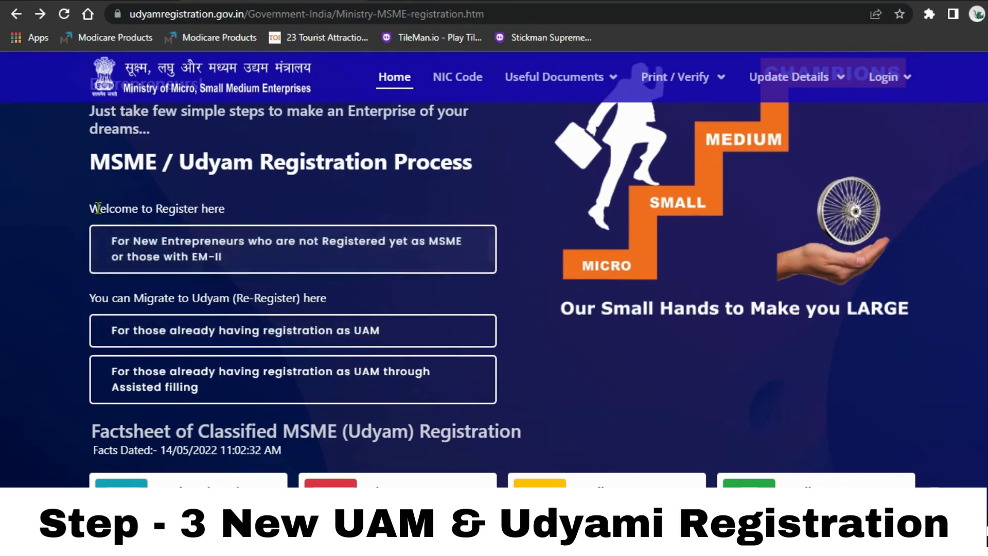
Open the registration form for new entrepreneurs not yet registered as MSME.
left_click_drag(100, 208, 226, 209)
left_click(142, 213)
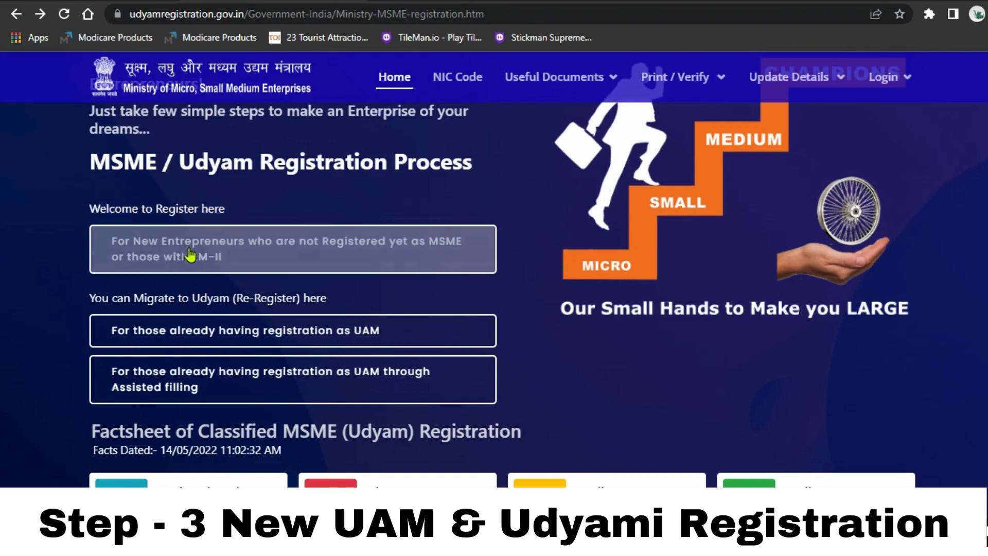
left_click(167, 14)
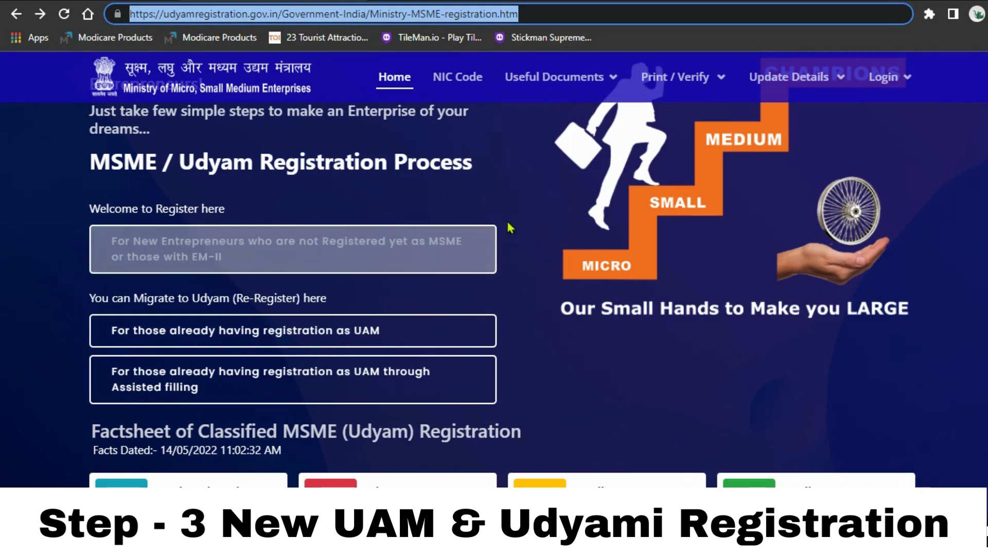
left_click(483, 217)
left_click(307, 252)
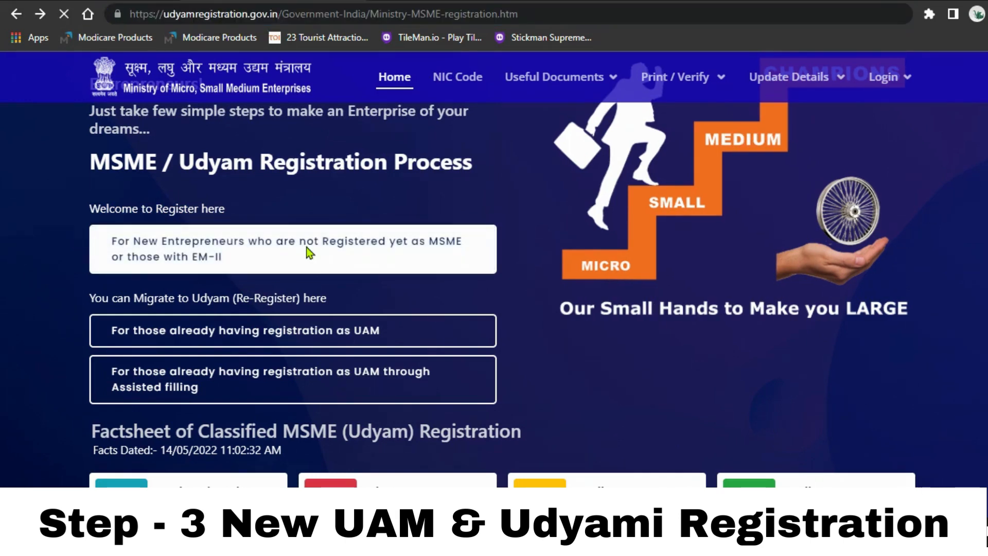
scroll(417, 224, "down", 1)
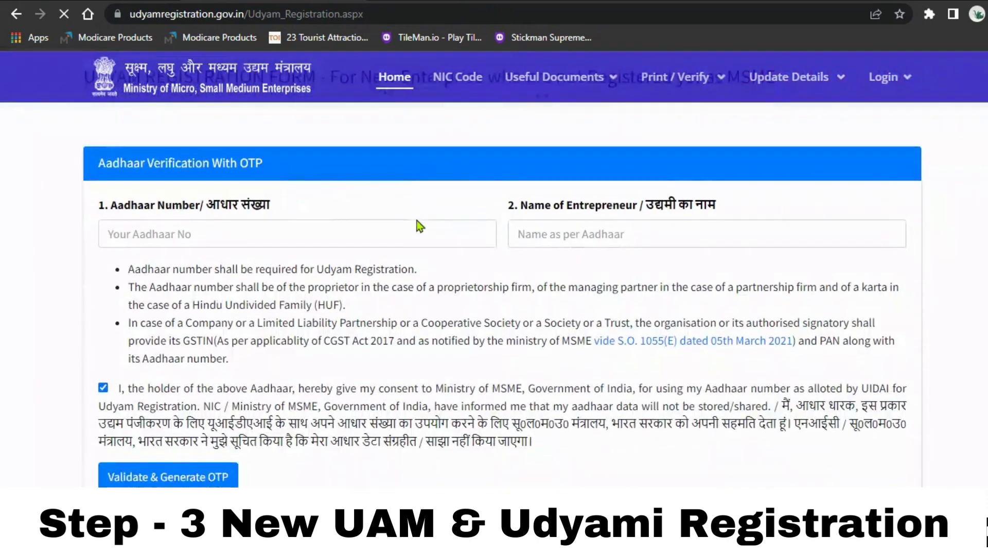
Enter the Aadhaar number and entrepreneur's name, request an OTP and submit the received code.
left_click(405, 227)
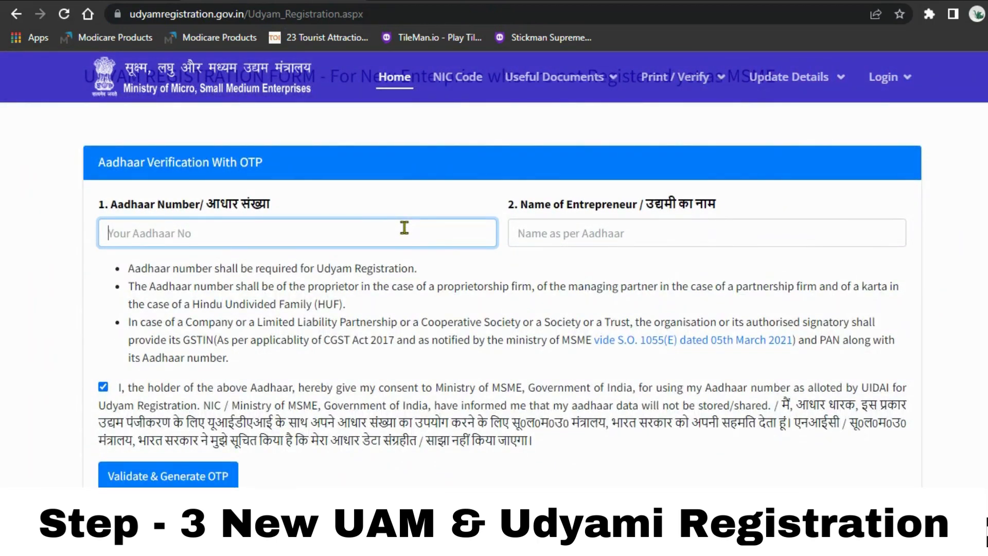
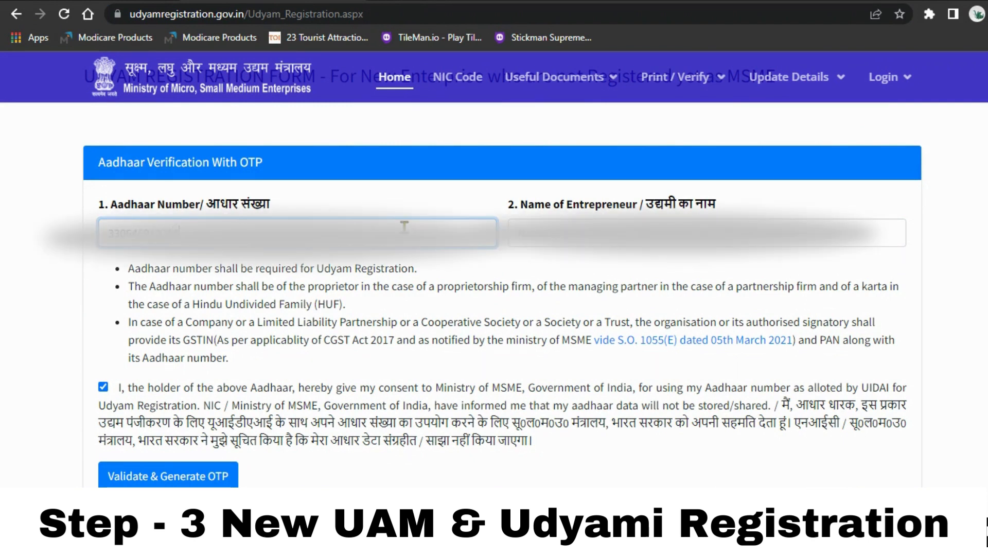
left_click(643, 238)
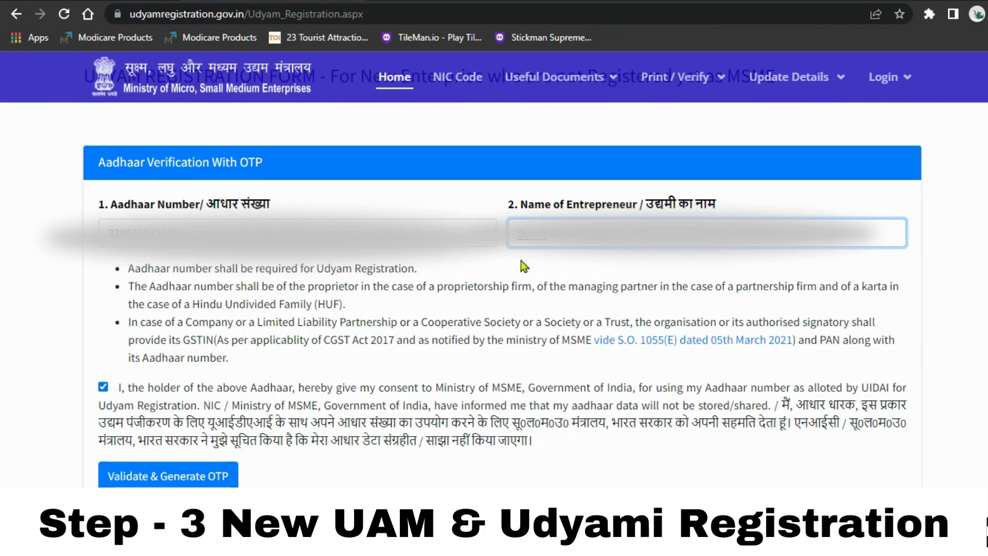
scroll(610, 246, "down", 1)
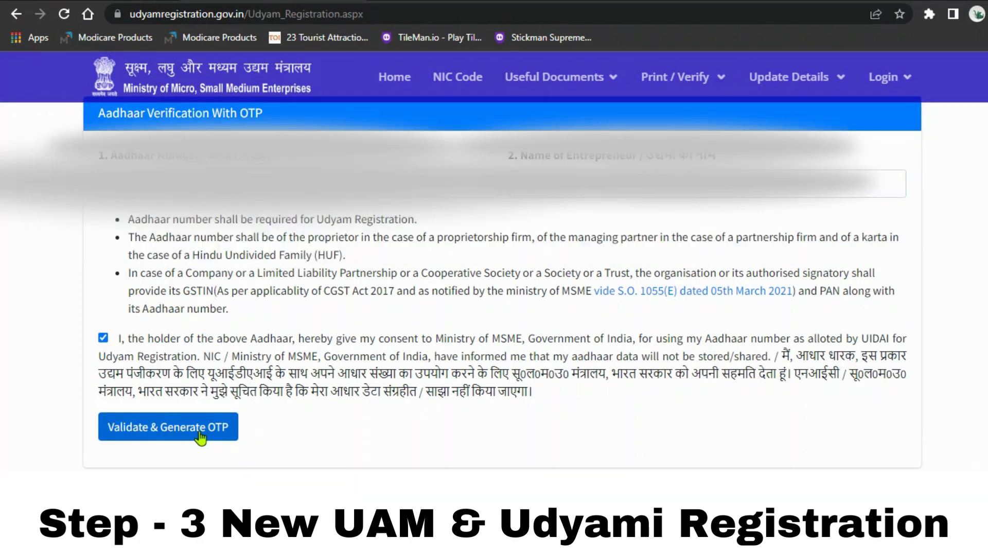
left_click(200, 435)
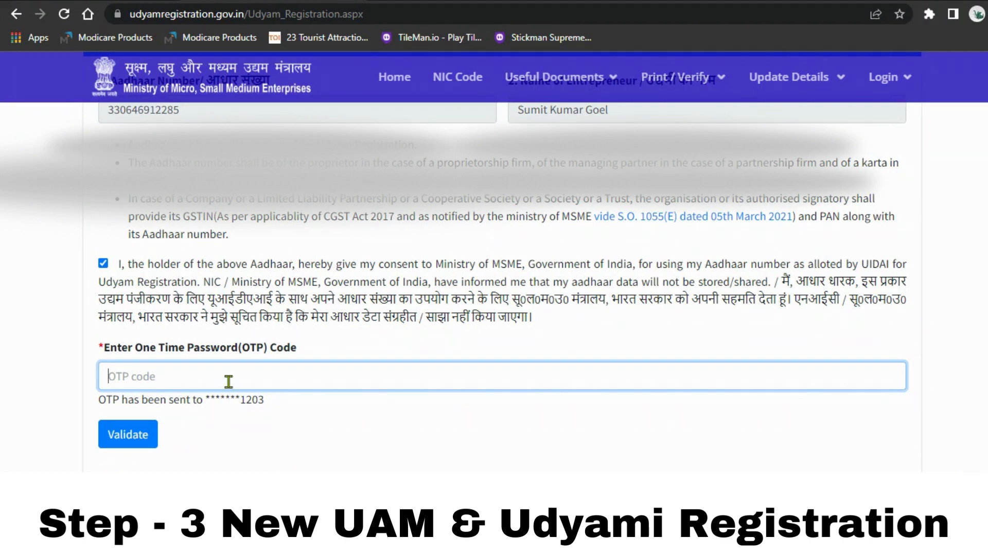
left_click(124, 438)
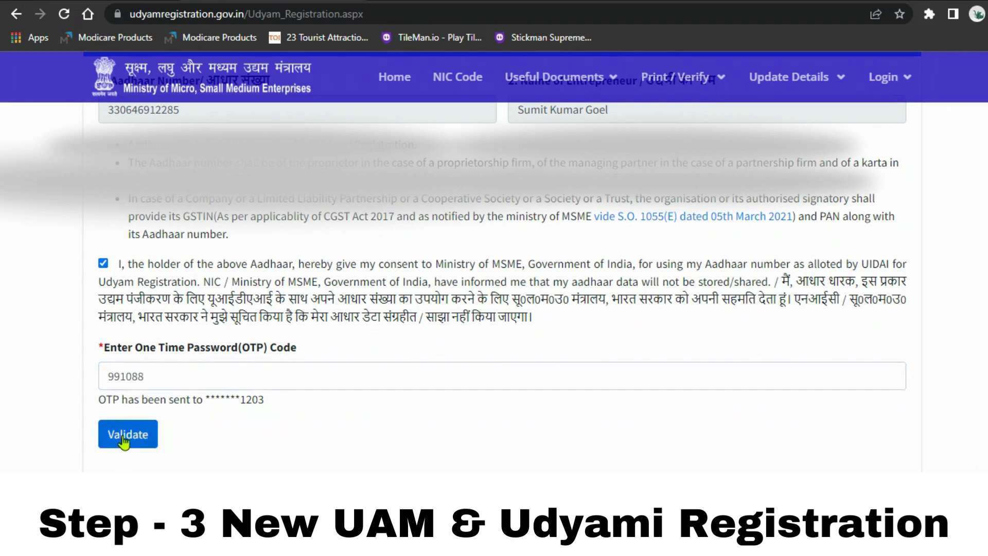
Scroll past the Aadhaar success message down to the PAN Verification section.
scroll(410, 304, "down", 1)
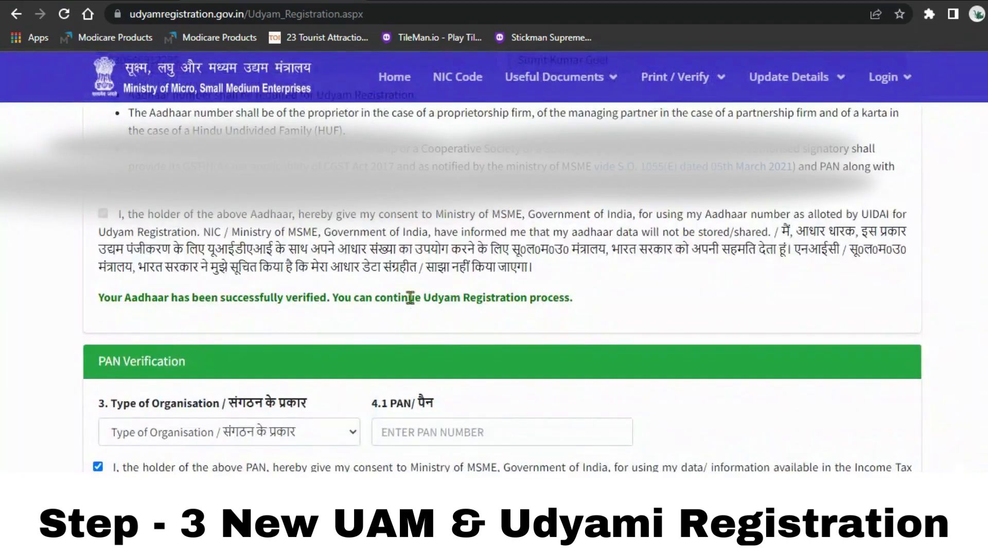
scroll(410, 304, "up", 4)
scroll(412, 275, "down", 5)
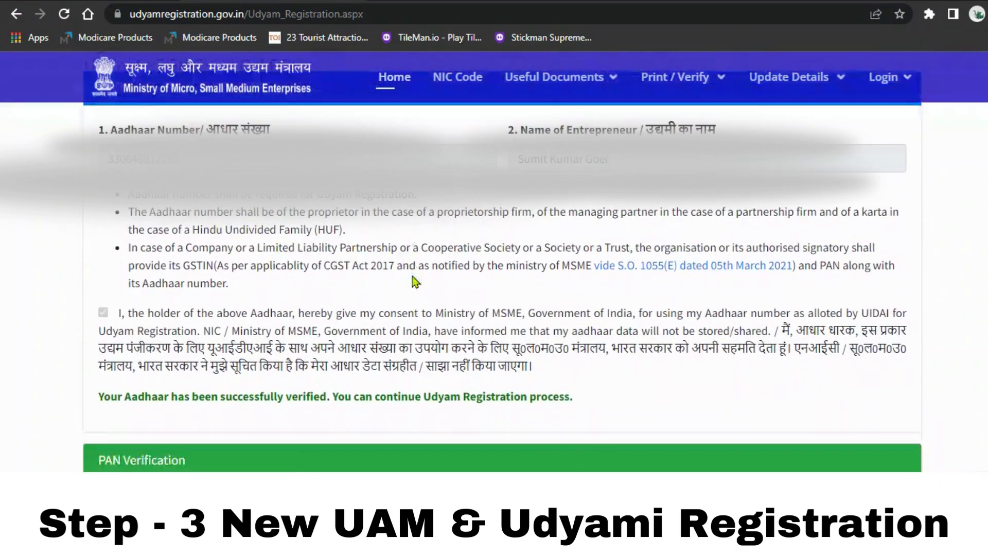
scroll(150, 320, "up", 3)
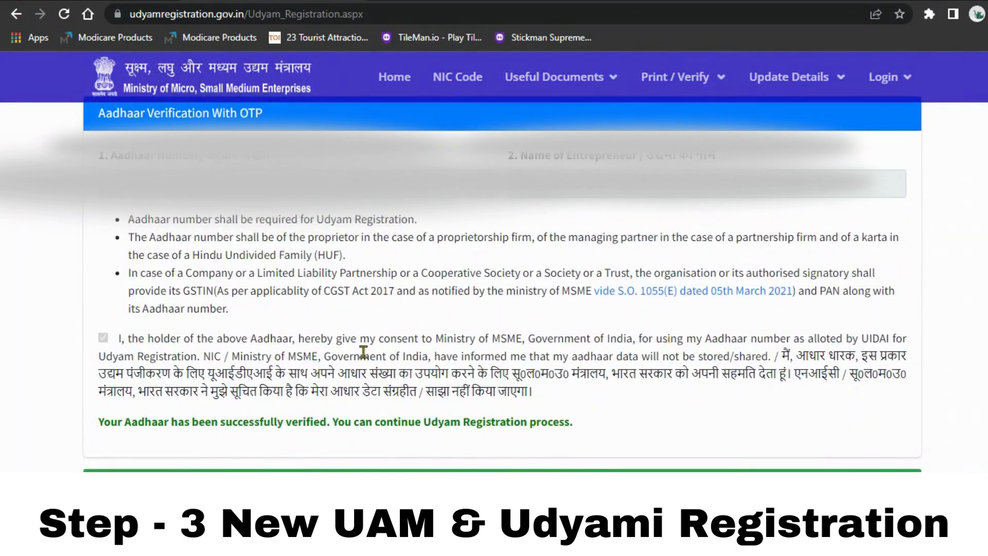
scroll(507, 342, "down", 3)
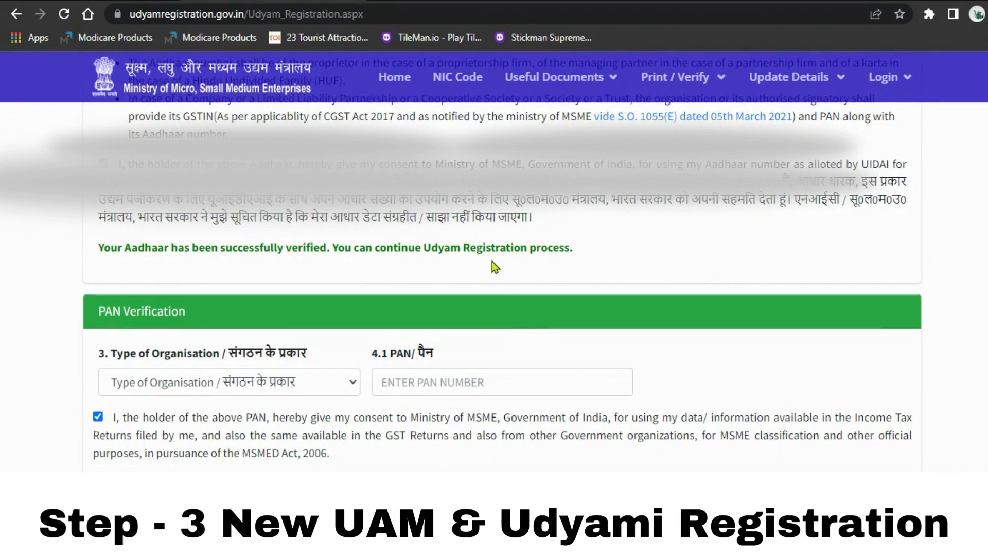
scroll(516, 307, "up", 3)
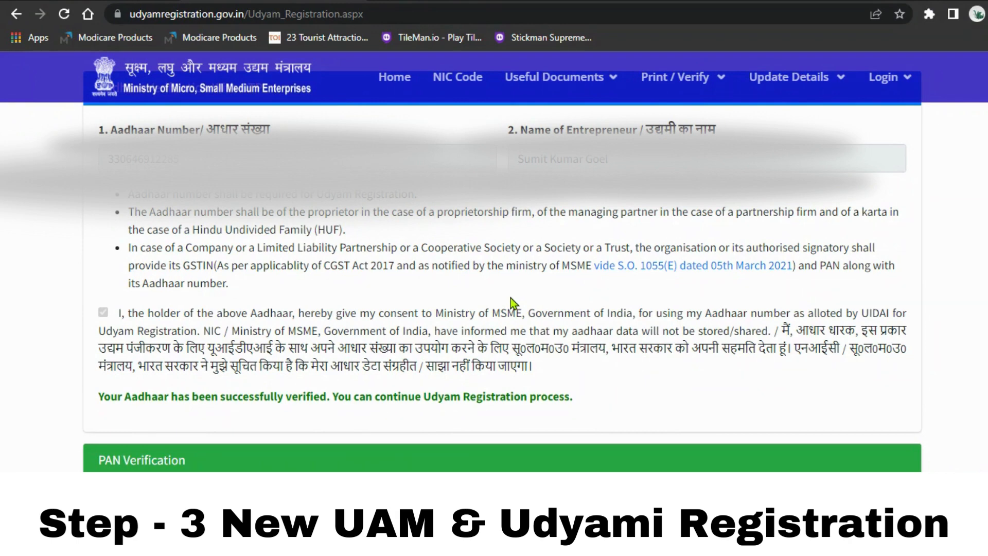
scroll(510, 298, "down", 5)
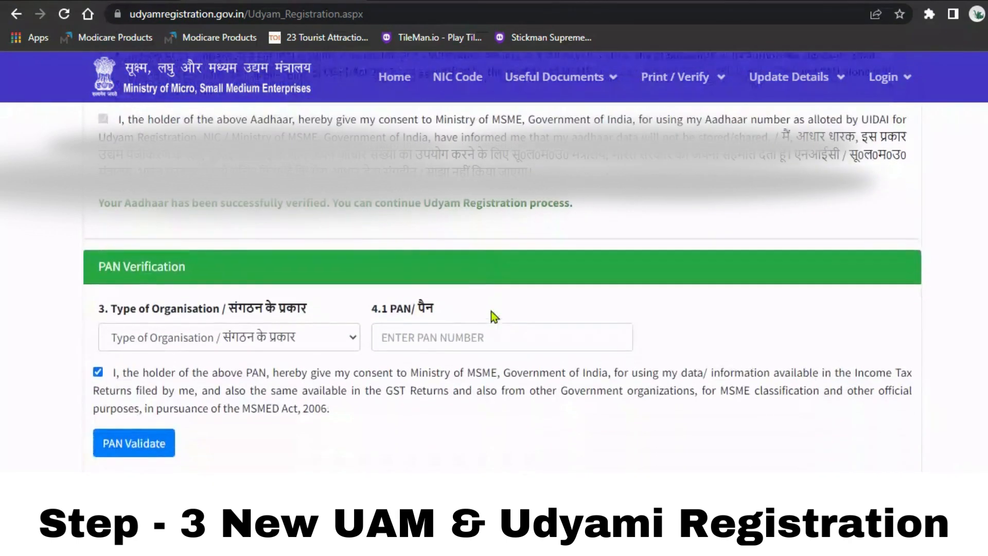
Enter the PAN, set organisation type to 3. Partnership, validate the PAN and continue.
left_click(382, 258)
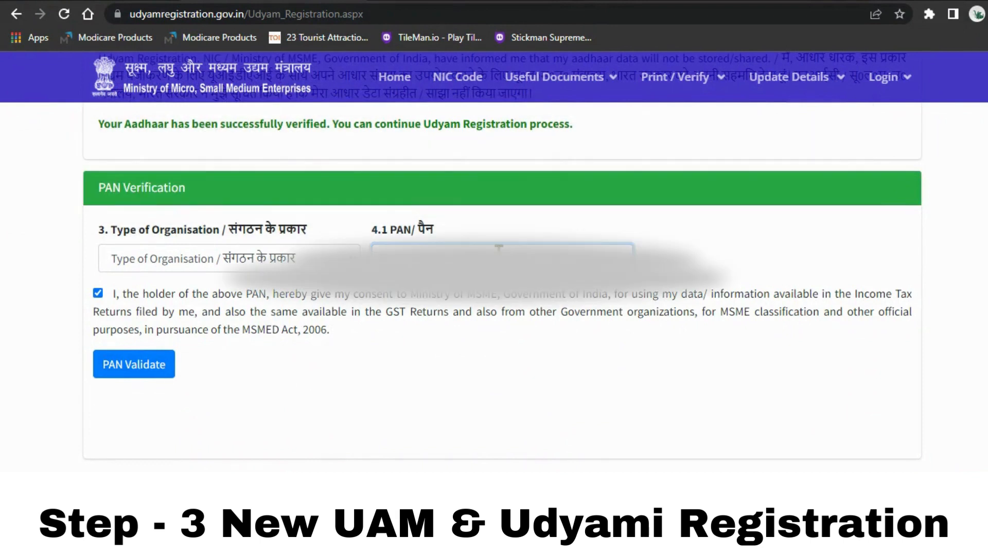
left_click(329, 258)
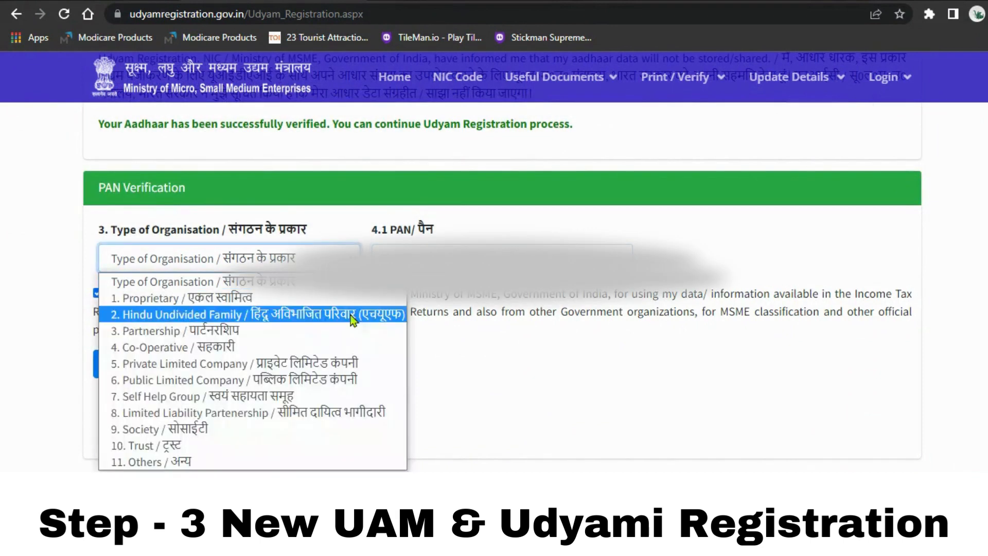
left_click(252, 330)
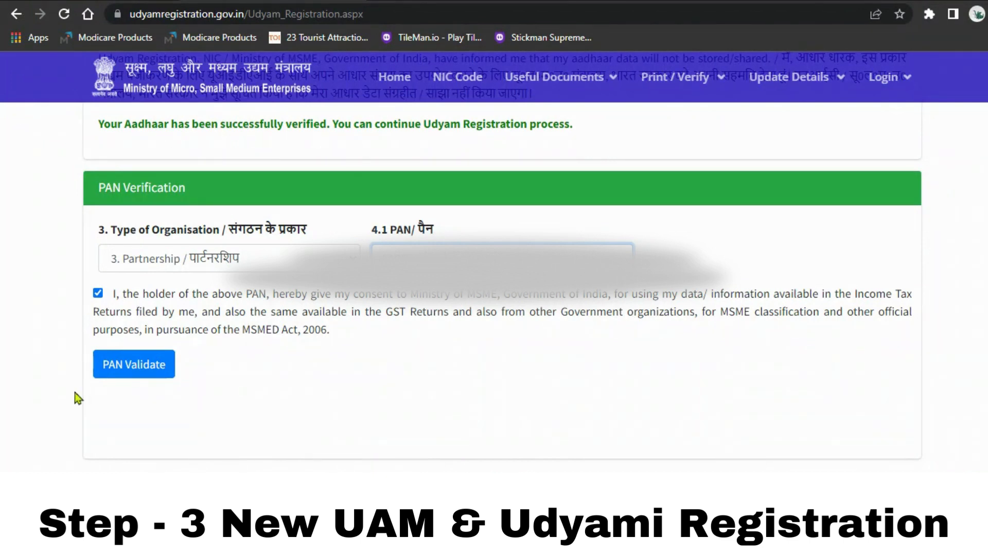
left_click(138, 368)
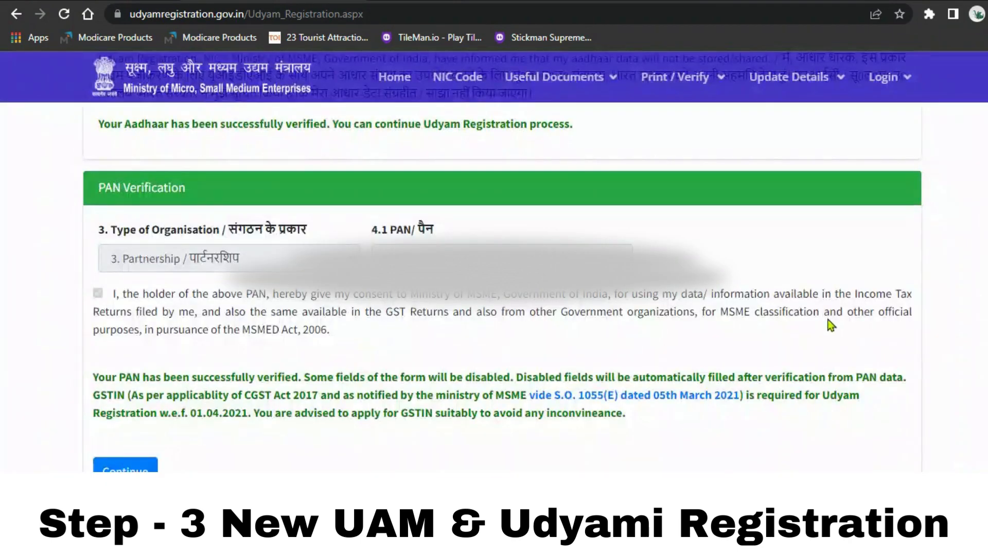
scroll(755, 306, "down", 1)
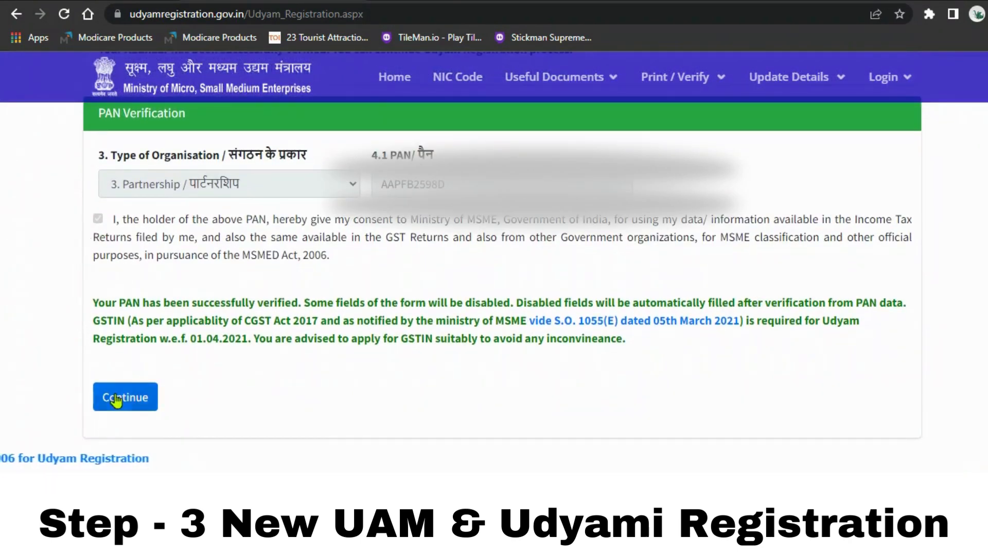
left_click(128, 401)
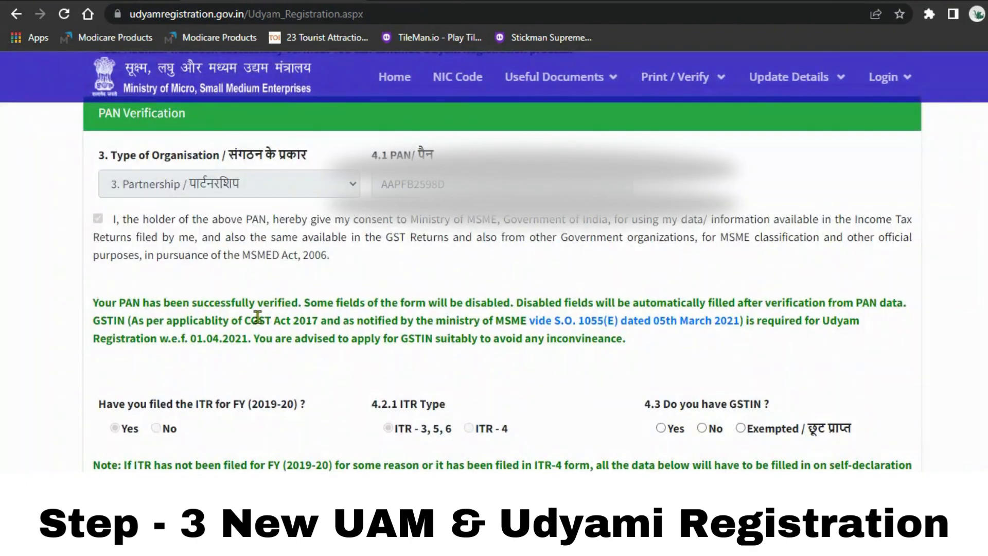
Fill the mobile number from a saved suggestion and enter the entrepreneur's e-mail address.
scroll(506, 234, "down", 1)
scroll(507, 234, "down", 1)
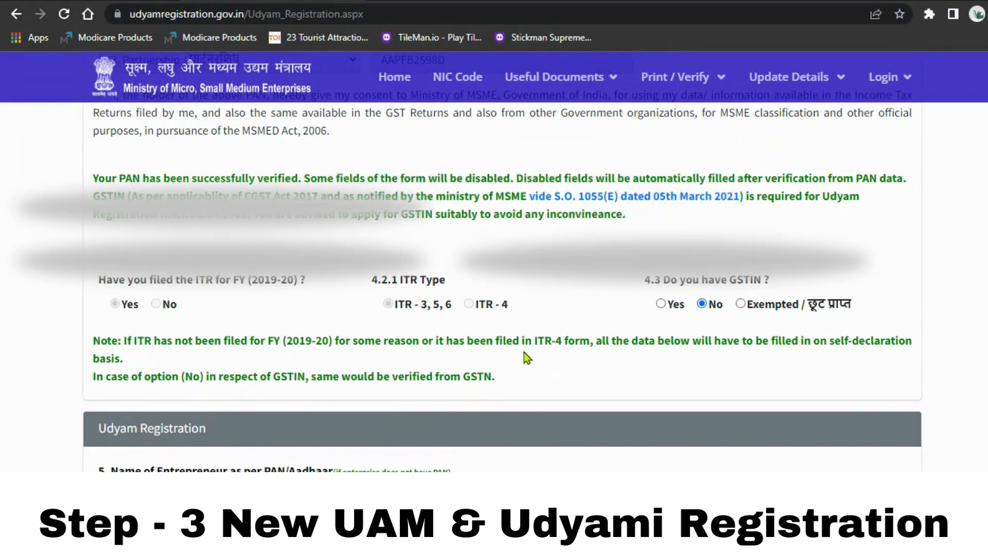
scroll(515, 352, "down", 4)
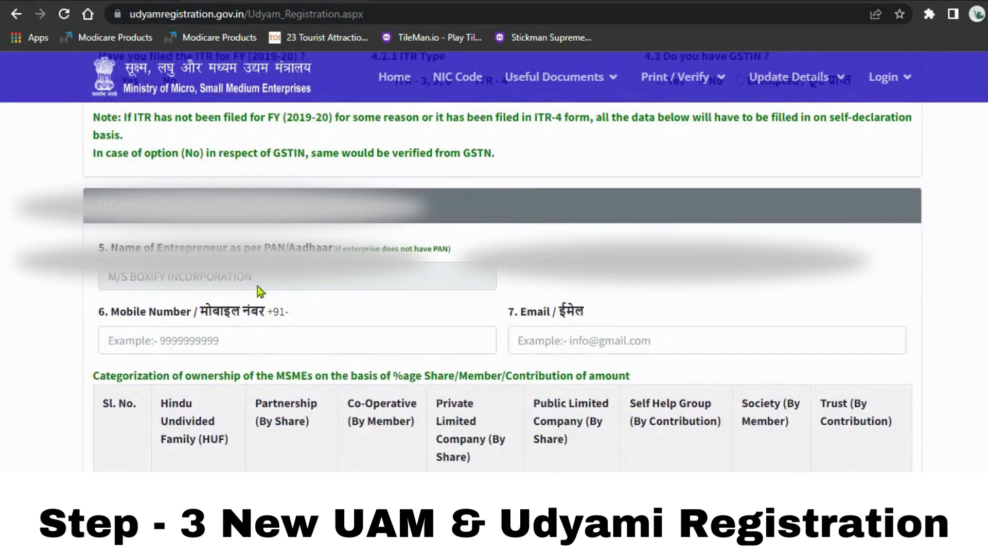
scroll(272, 284, "down", 2)
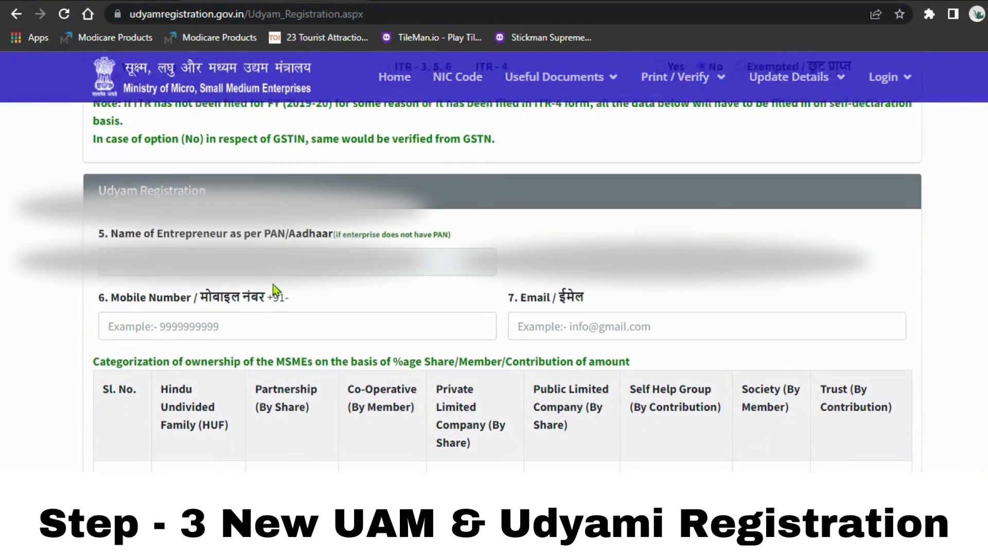
left_click(259, 269)
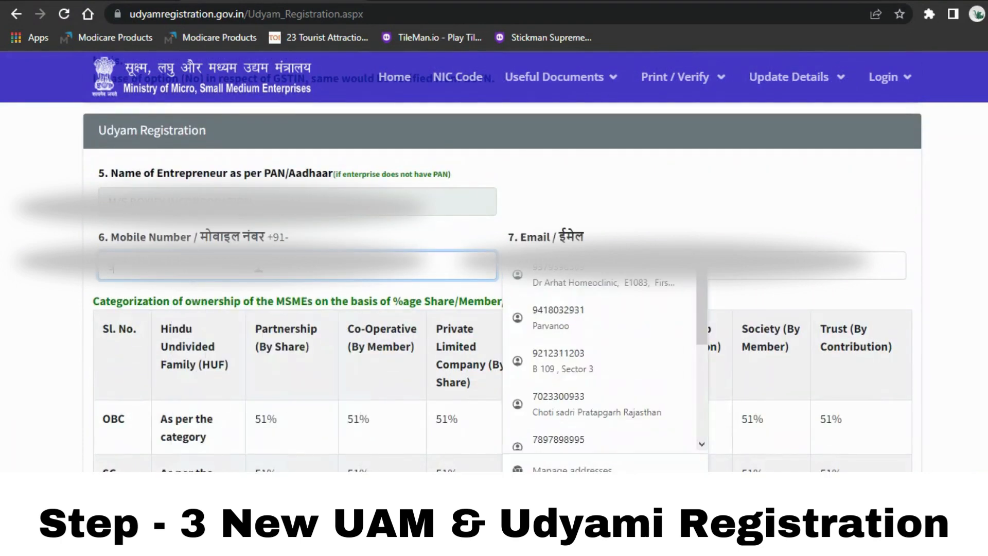
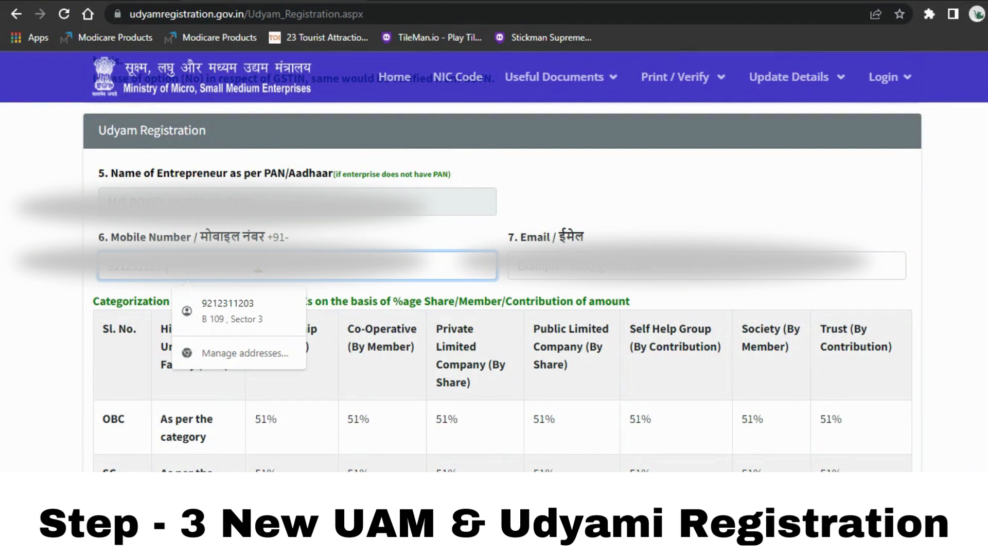
left_click(568, 146)
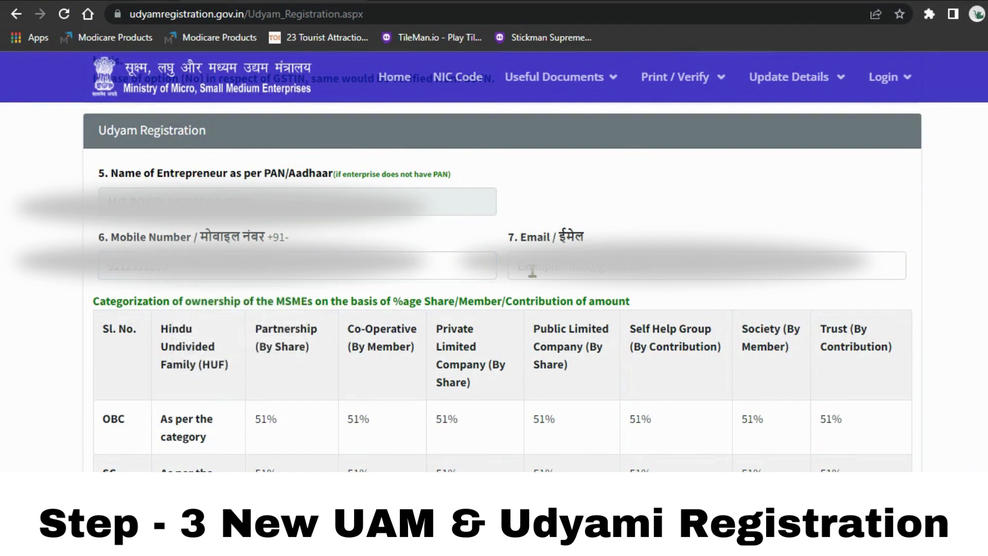
left_click(552, 270)
left_click(737, 202)
left_click(891, 258)
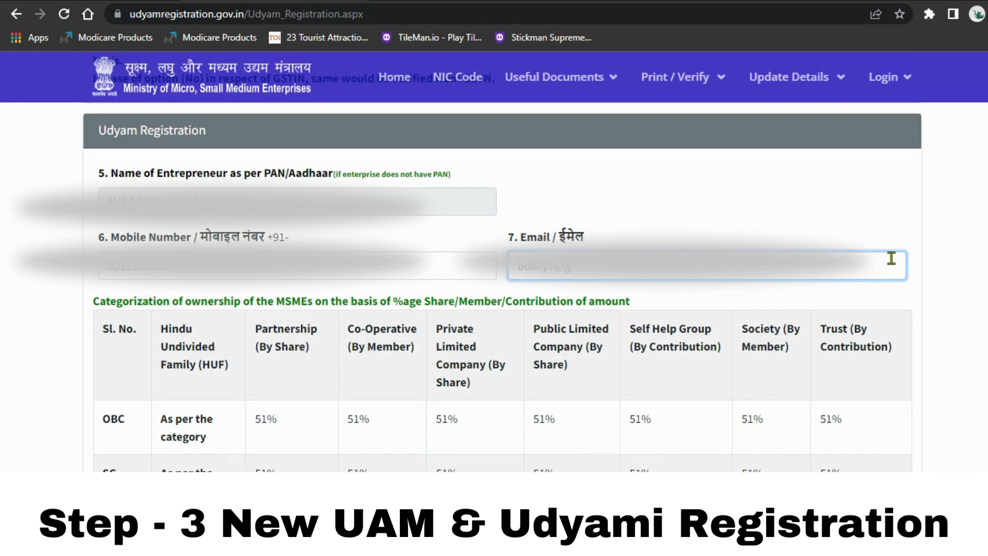
scroll(471, 312, "down", 7)
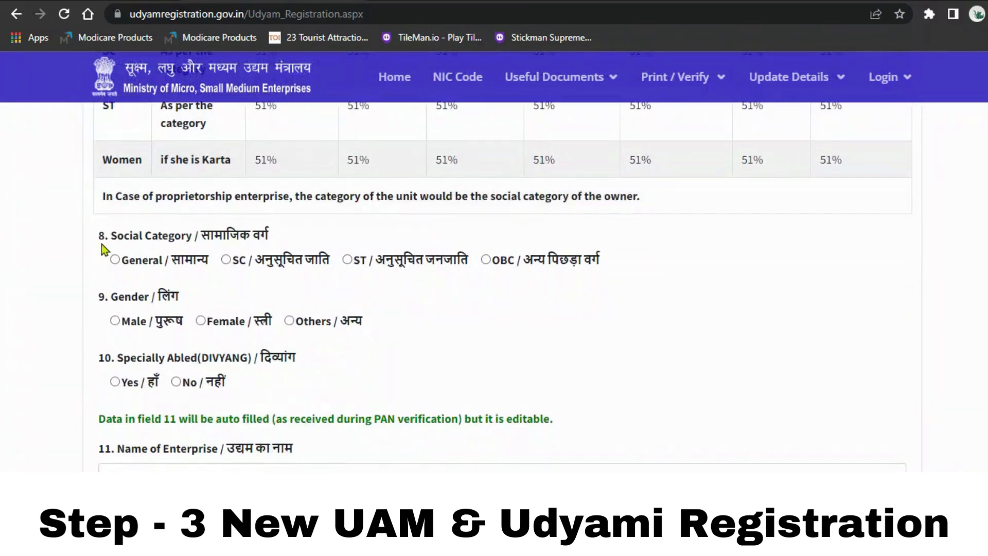
Set social category to General, gender to Male and Divyang to No.
left_click(116, 260)
left_click(115, 321)
left_click(176, 381)
scroll(174, 384, "down", 3)
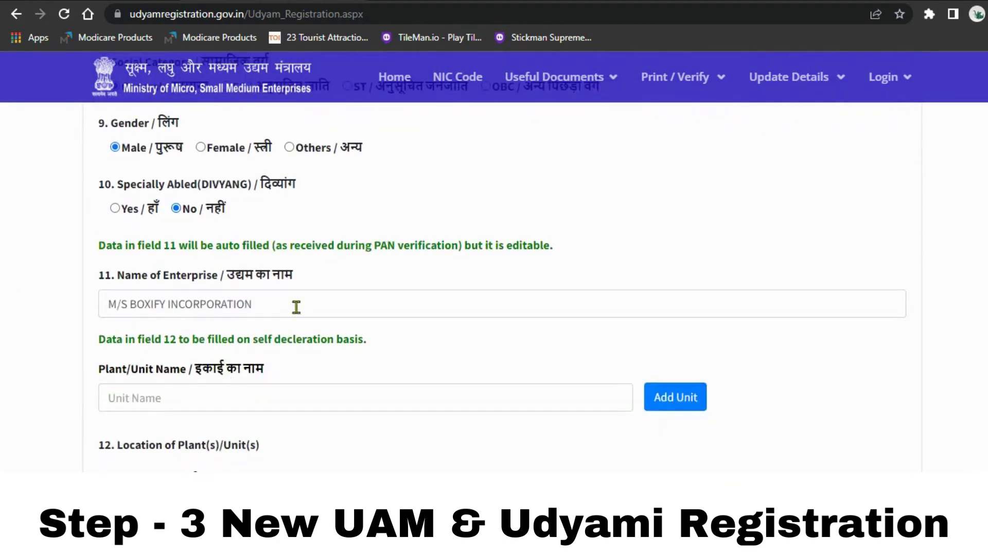
scroll(280, 328, "down", 2)
Enter 'Boxify Incorp' as the Plant/Unit Name and add the unit.
left_click(213, 325)
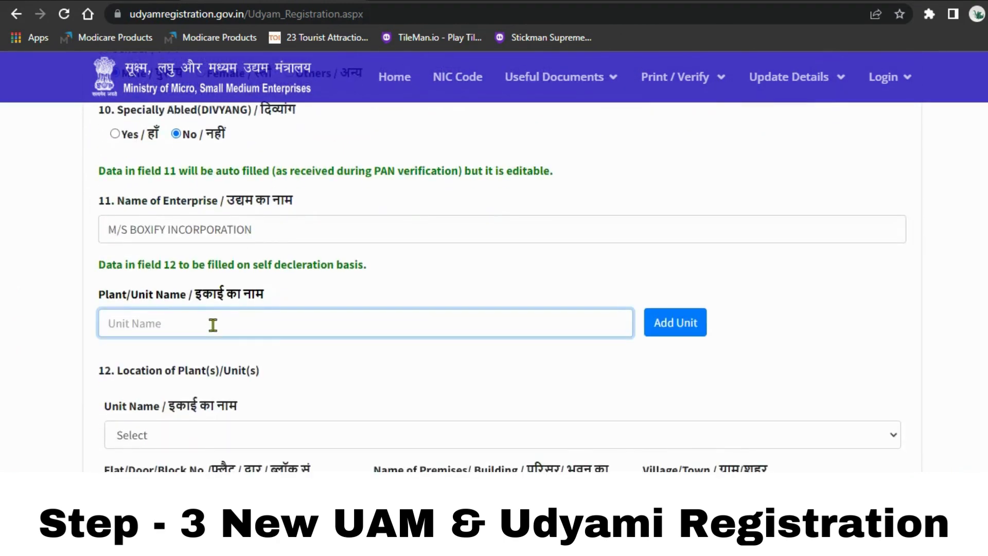
double_click(289, 235)
left_click(299, 324)
type("UNIt")
key("BackSpace")
key("BackSpace")
key("BackSpace")
key("BackSpace")
type("U")
key("BackSpace")
type("Boxify Incorp")
left_click(694, 332)
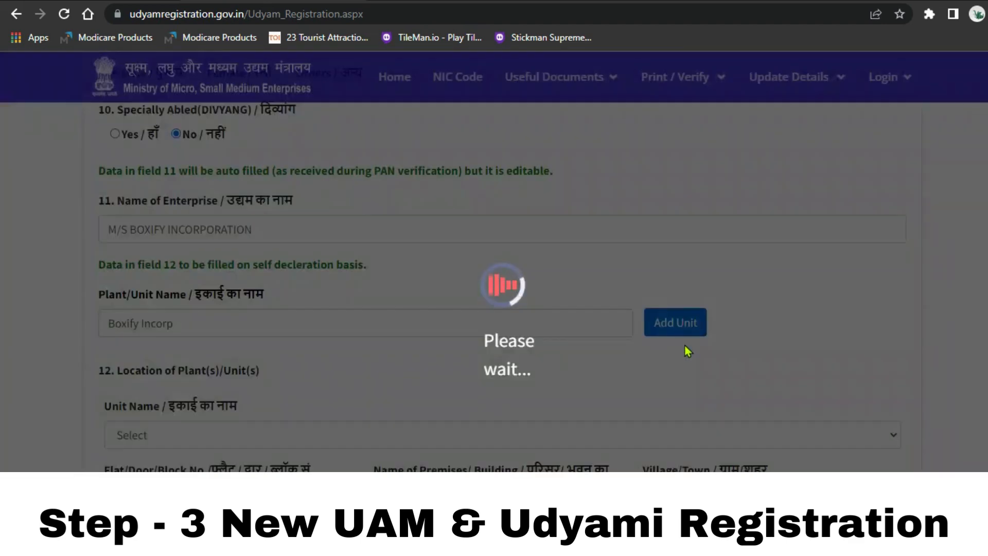
scroll(689, 328, "down", 6)
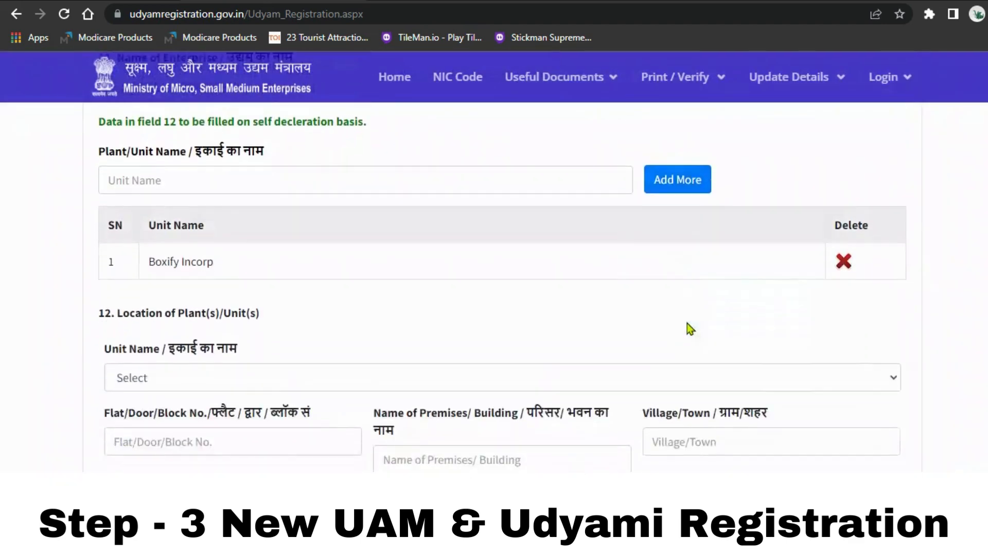
scroll(592, 293, "down", 1)
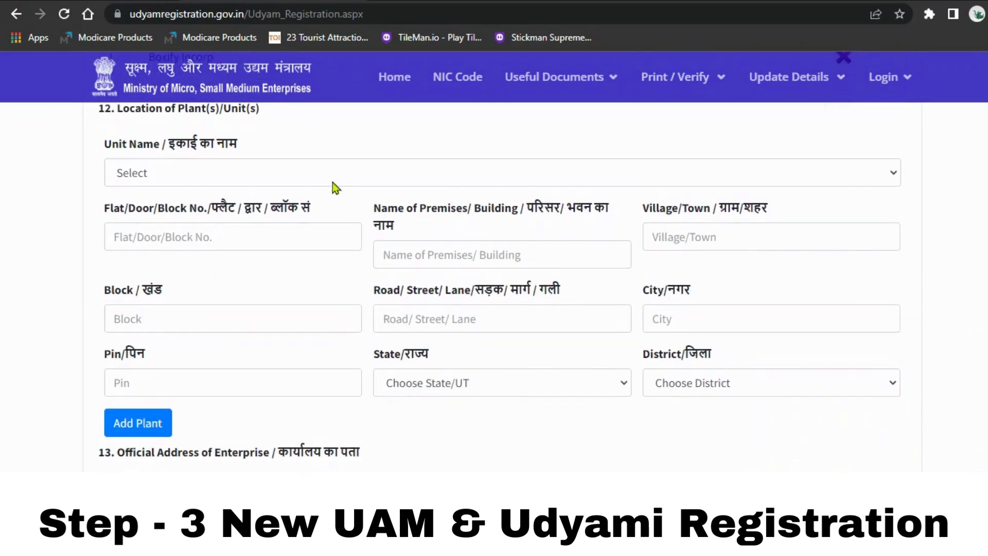
left_click(333, 182)
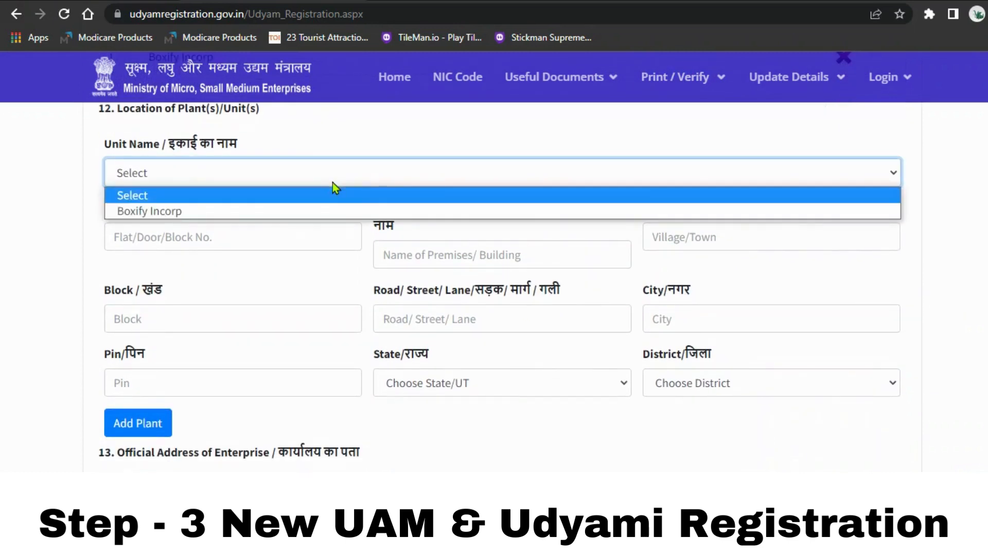
left_click(309, 211)
left_click(292, 246)
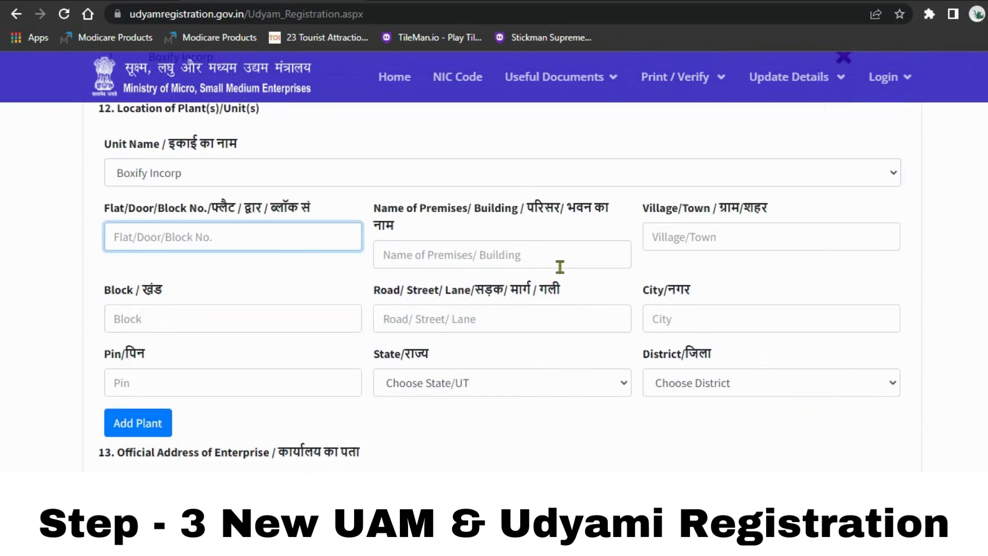
type("p")
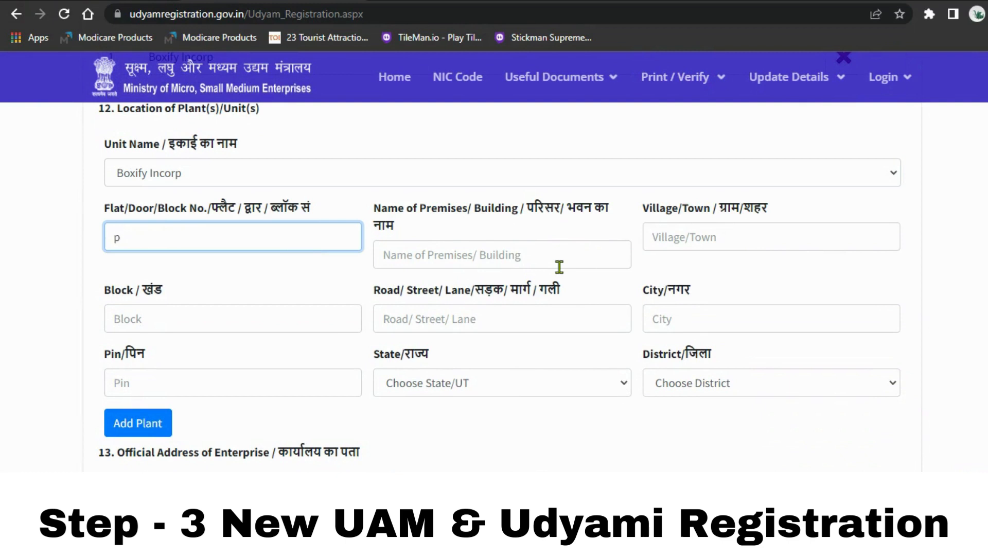
key("BackSpace")
type("9")
left_click(579, 262)
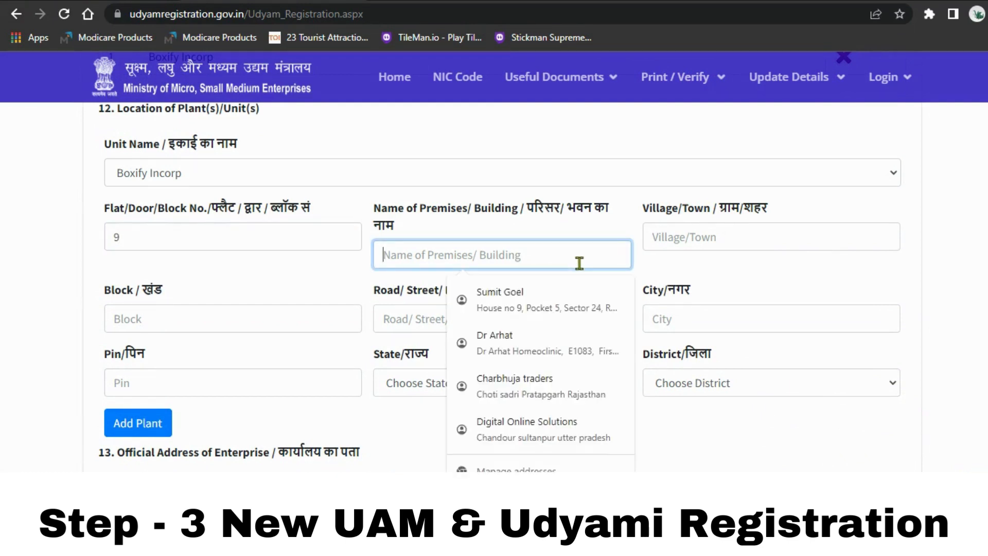
type("5")
left_click(705, 234)
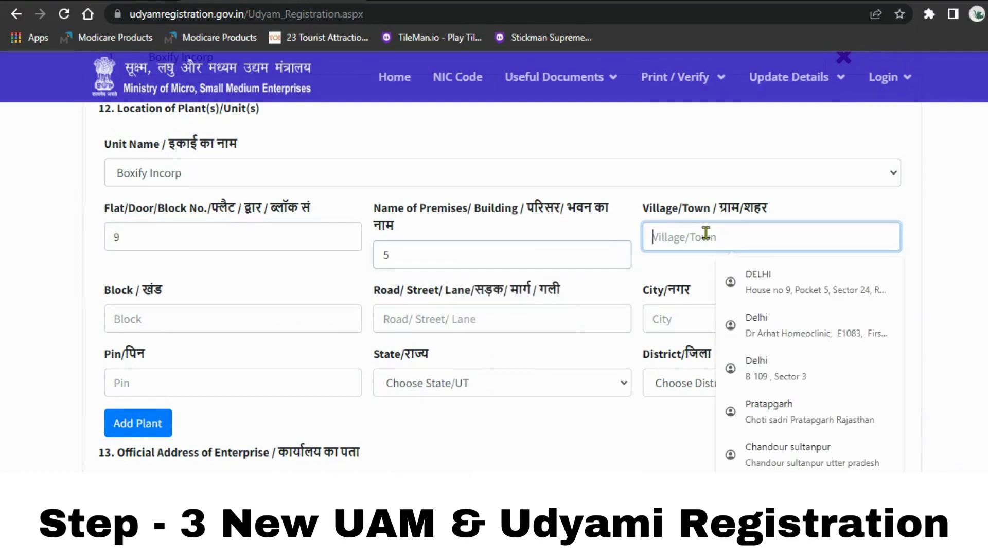
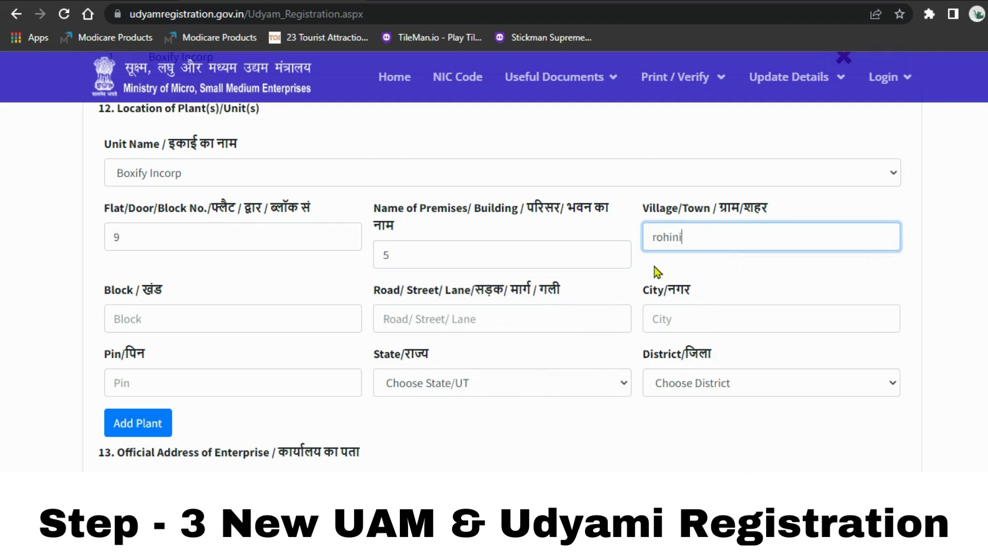
left_click(357, 312)
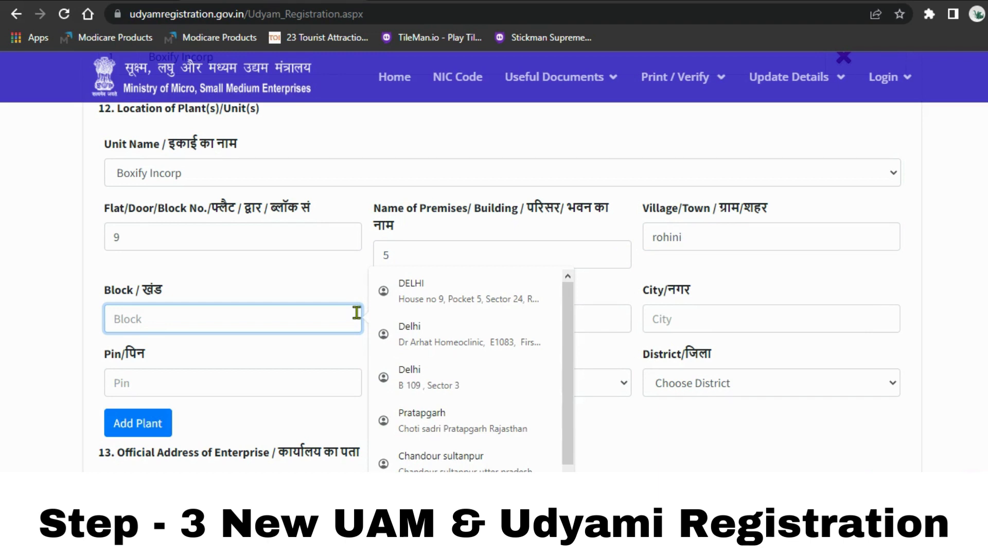
type("9")
left_click(450, 314)
type("24")
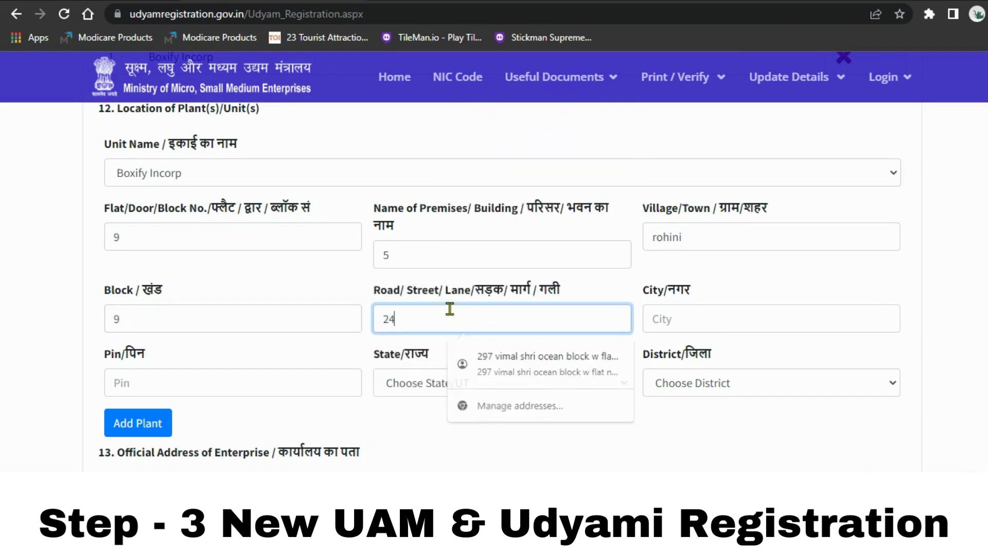
left_click(684, 327)
type("delhi")
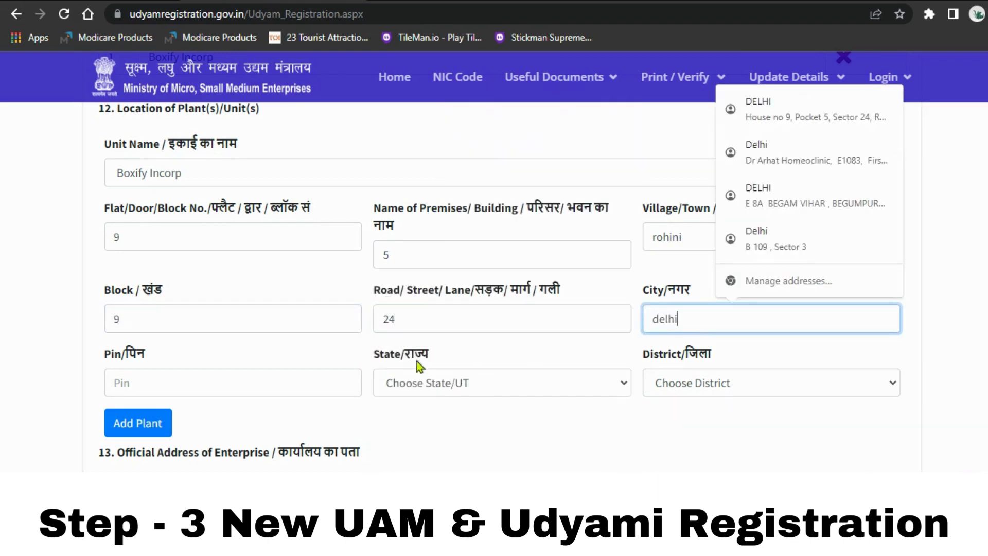
left_click(273, 386)
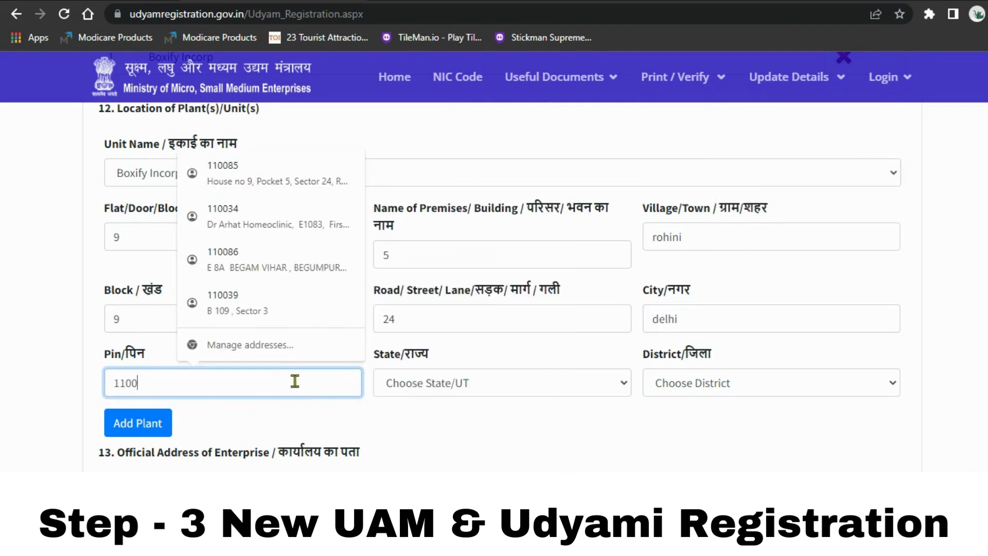
Set the plant's state to DELHI and district to NORTH, then add the plant.
left_click(463, 387)
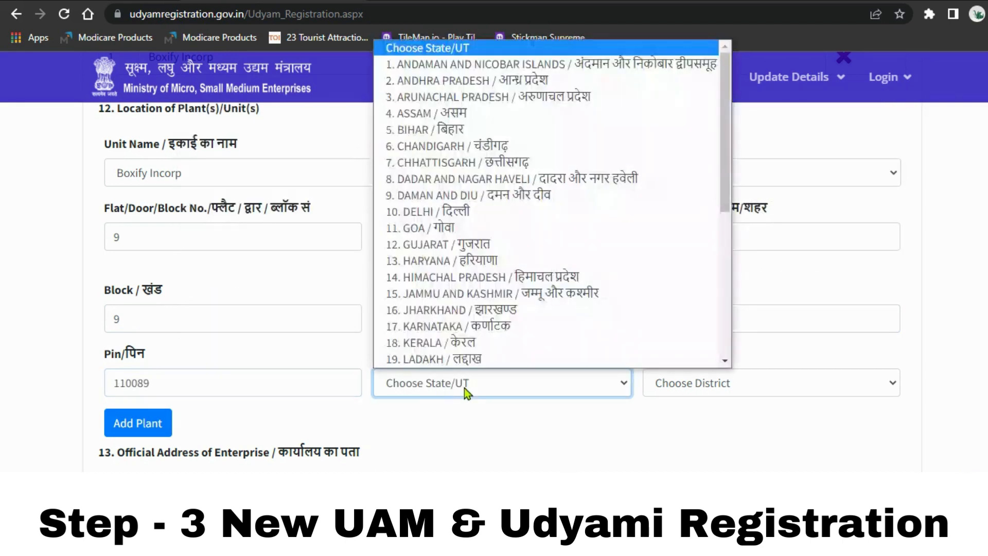
left_click(492, 212)
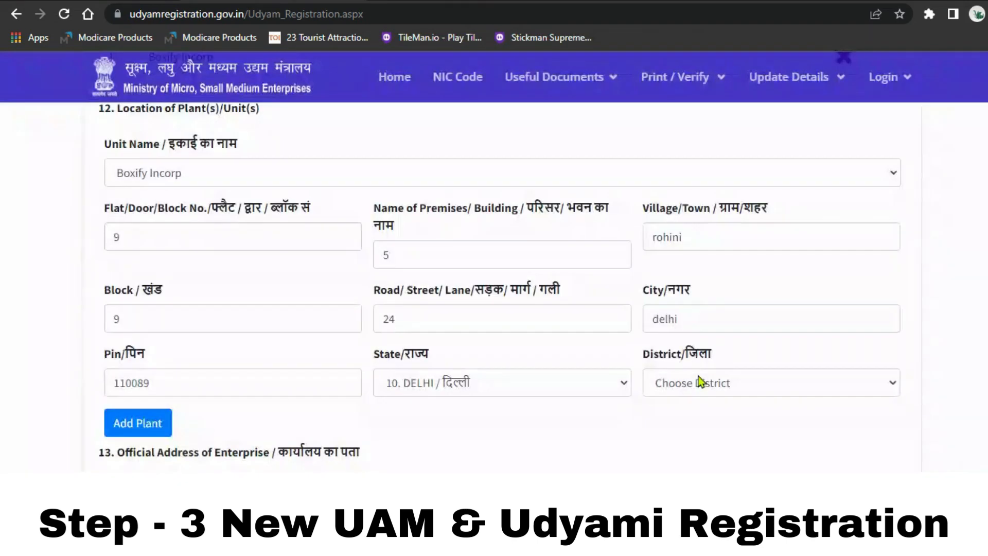
left_click(699, 383)
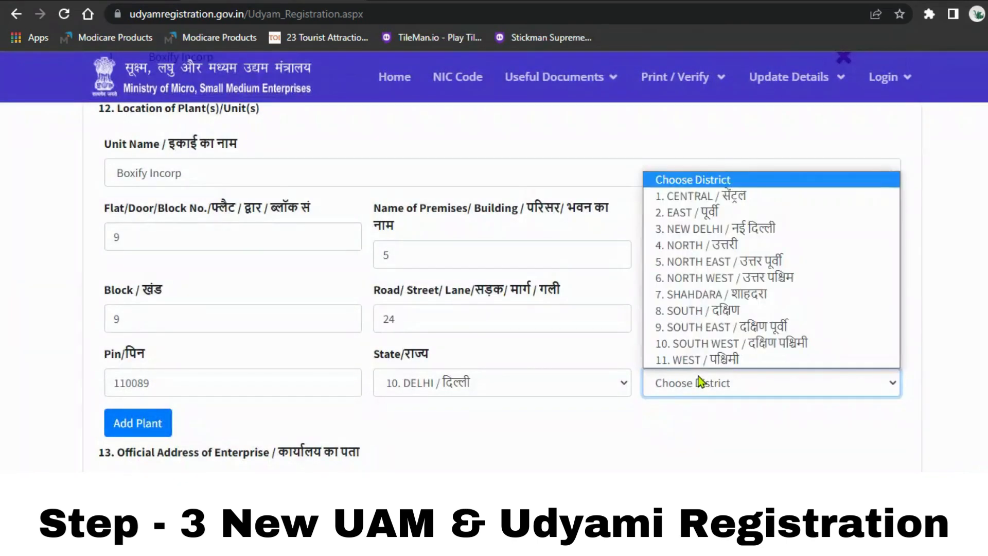
left_click(688, 246)
scroll(247, 381, "down", 2)
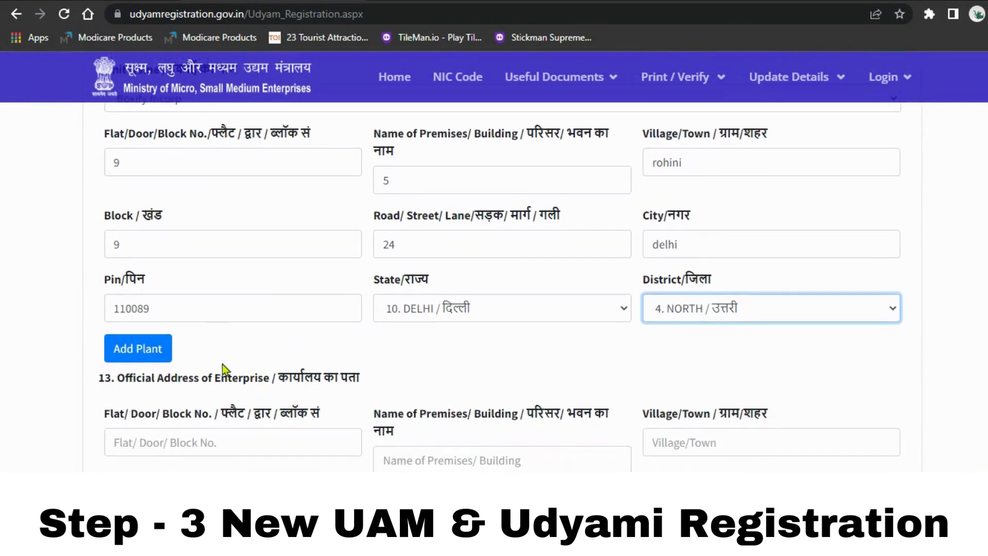
left_click(138, 359)
Confirm Boxify Incorp remains selected as the unit name.
scroll(298, 329, "down", 4)
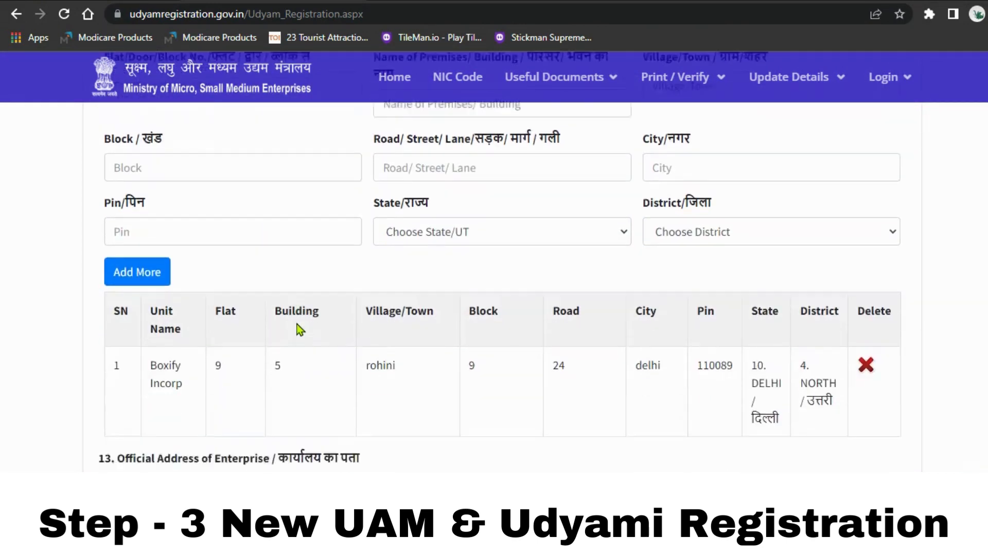
scroll(351, 303, "up", 8)
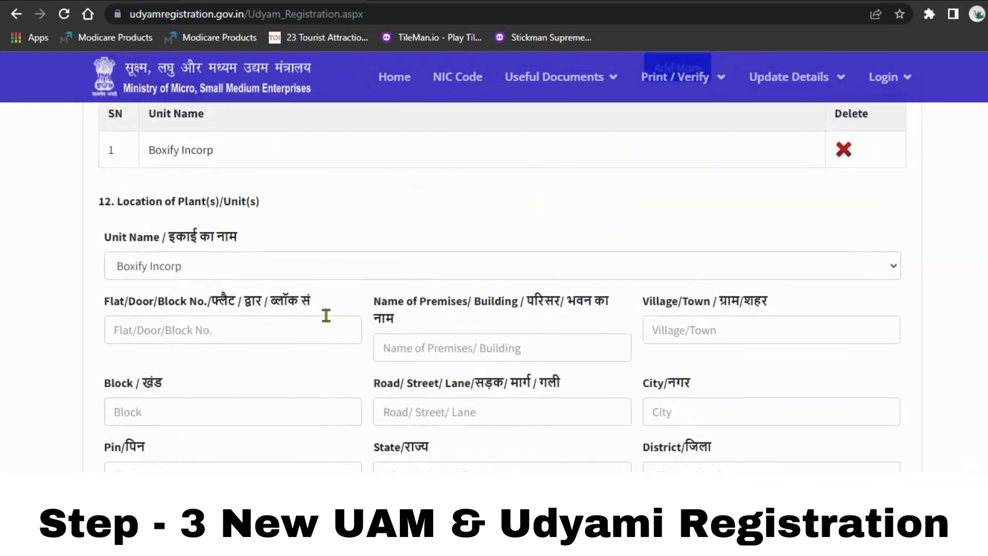
left_click(316, 355)
left_click(463, 294)
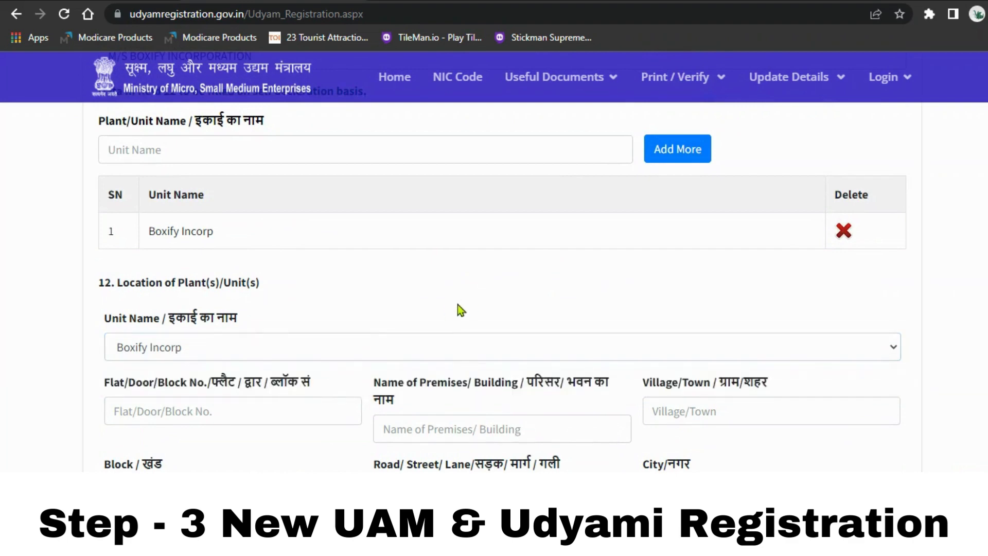
scroll(457, 324, "down", 5)
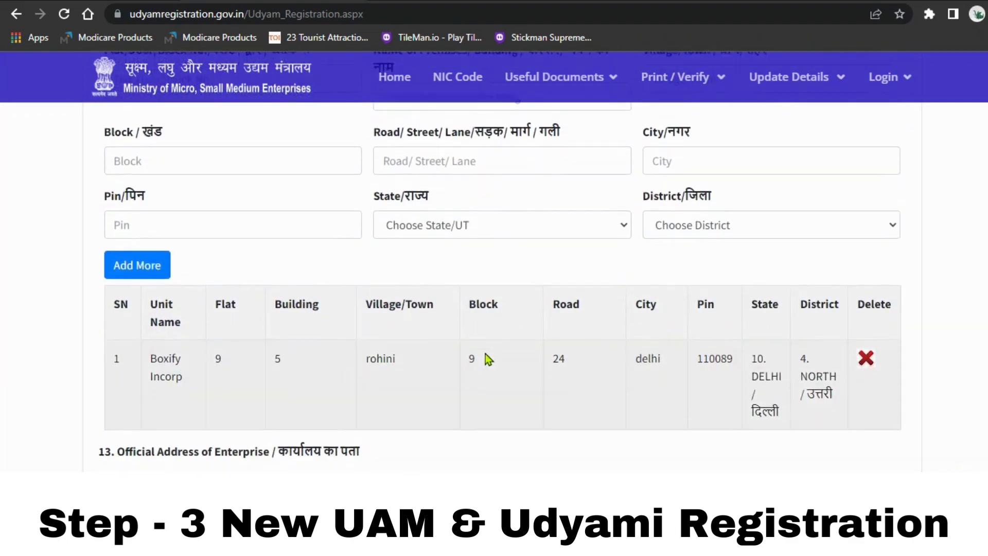
scroll(486, 353, "down", 5)
left_click(295, 330)
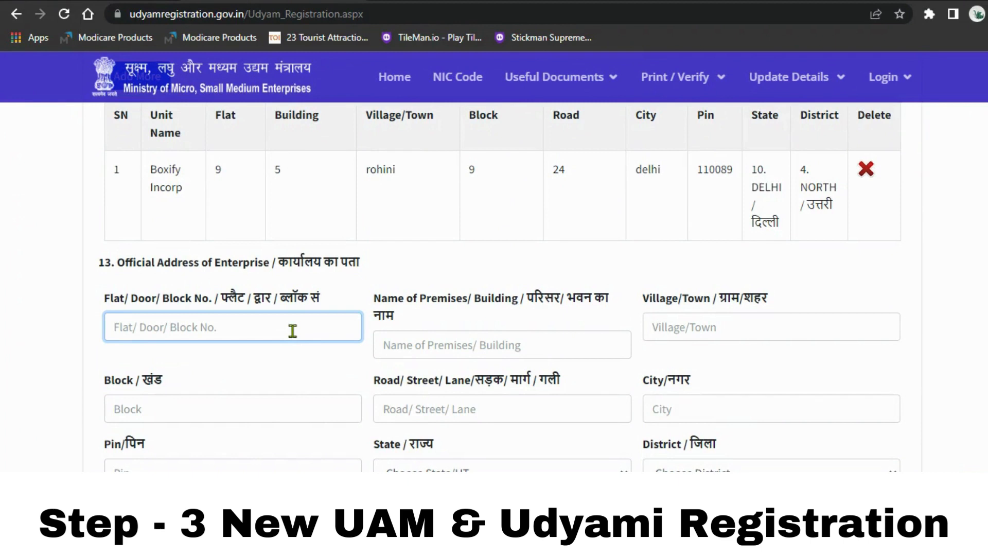
type("h")
key("BackSpace")
type("9")
left_click(437, 336)
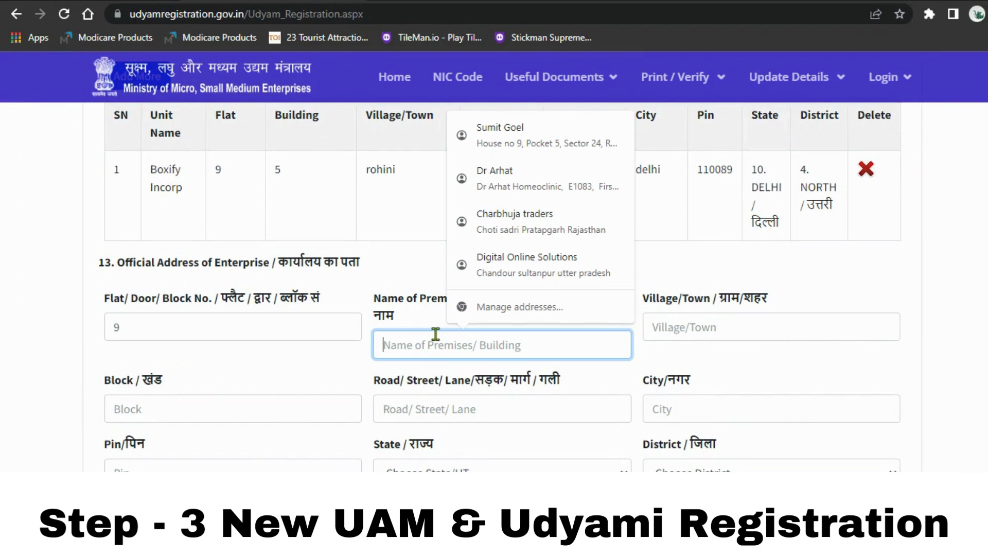
type("5")
left_click(678, 316)
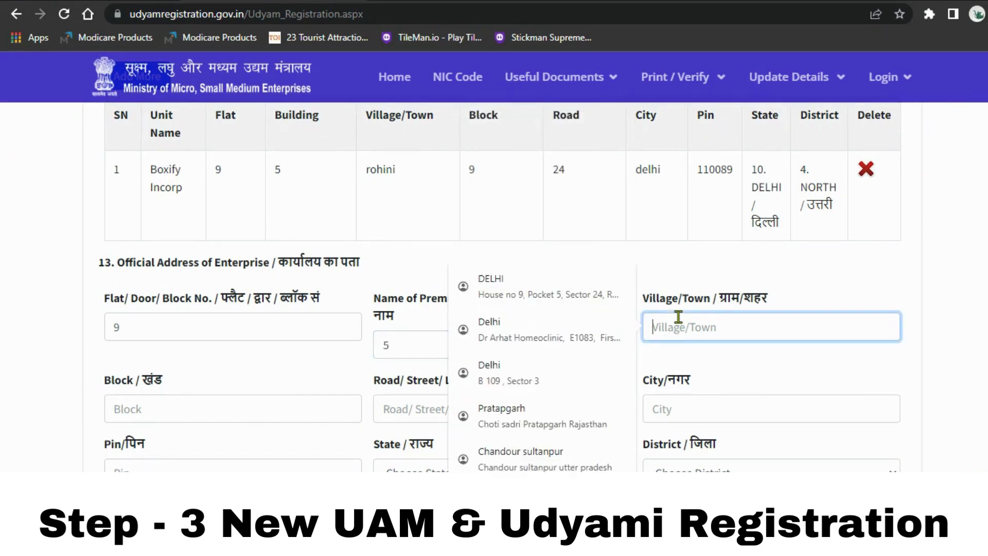
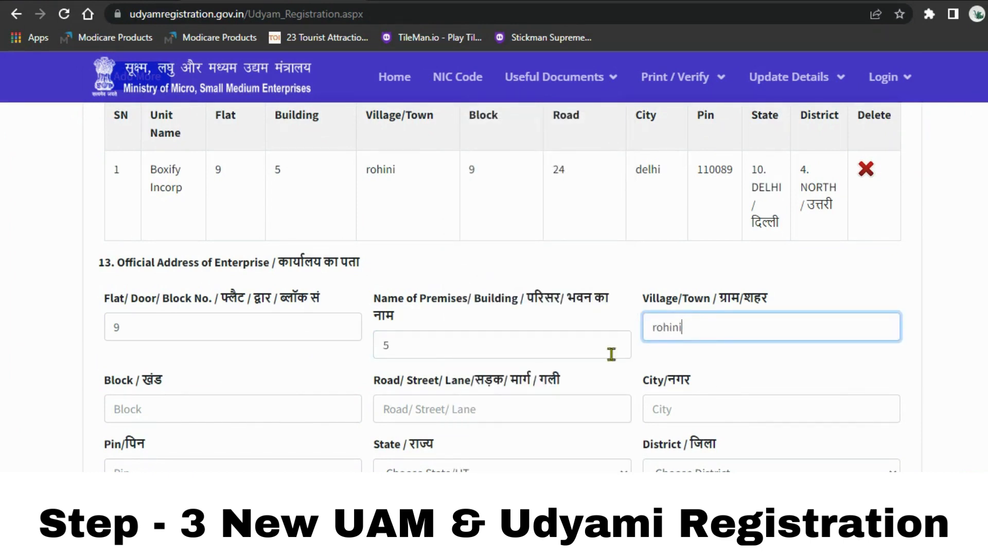
left_click(276, 419)
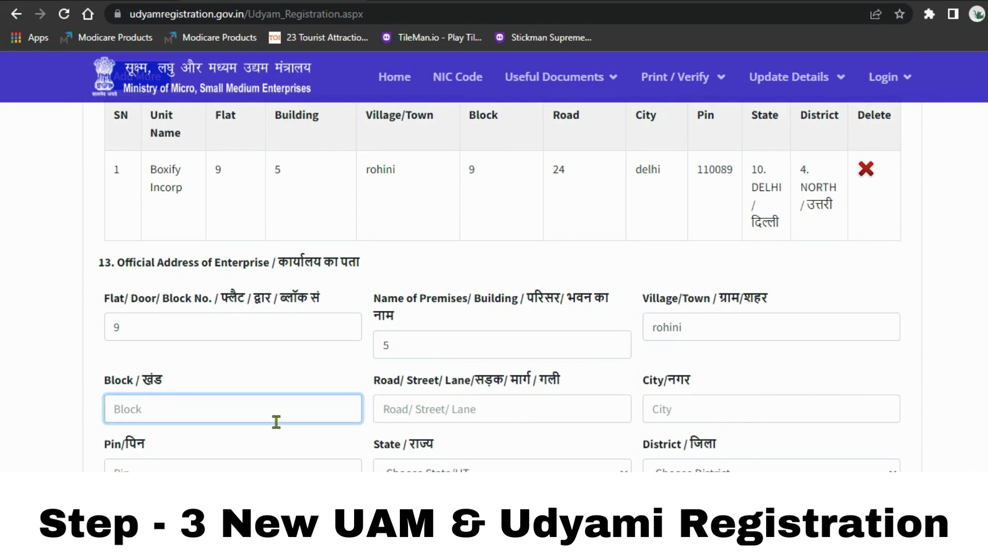
type("5")
left_click(426, 409)
type("24")
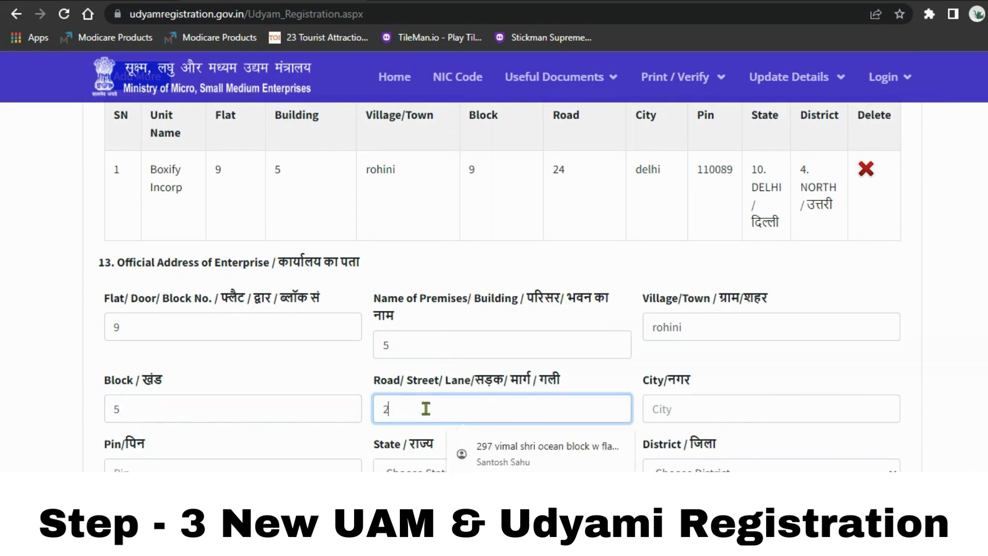
left_click(646, 410)
type("delh")
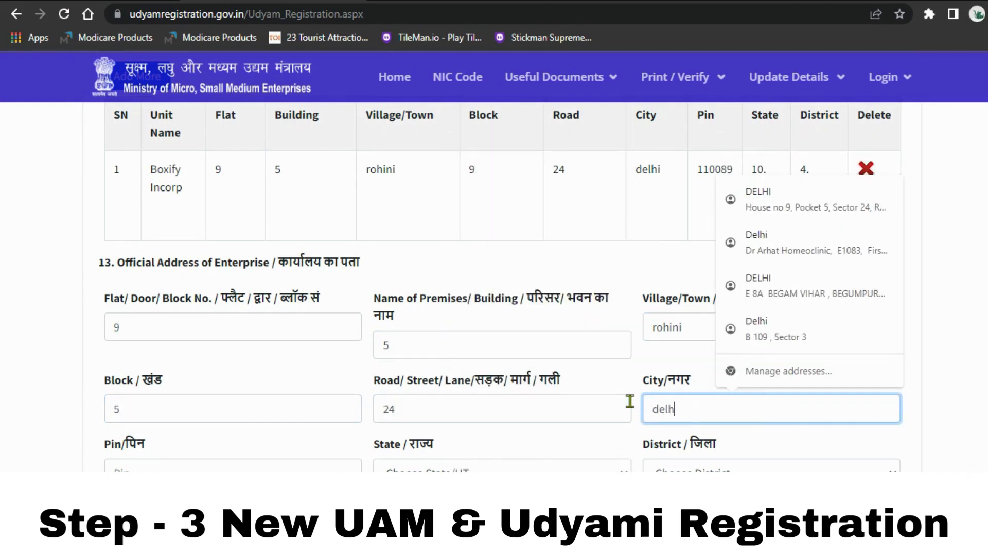
type("i")
left_click(302, 457)
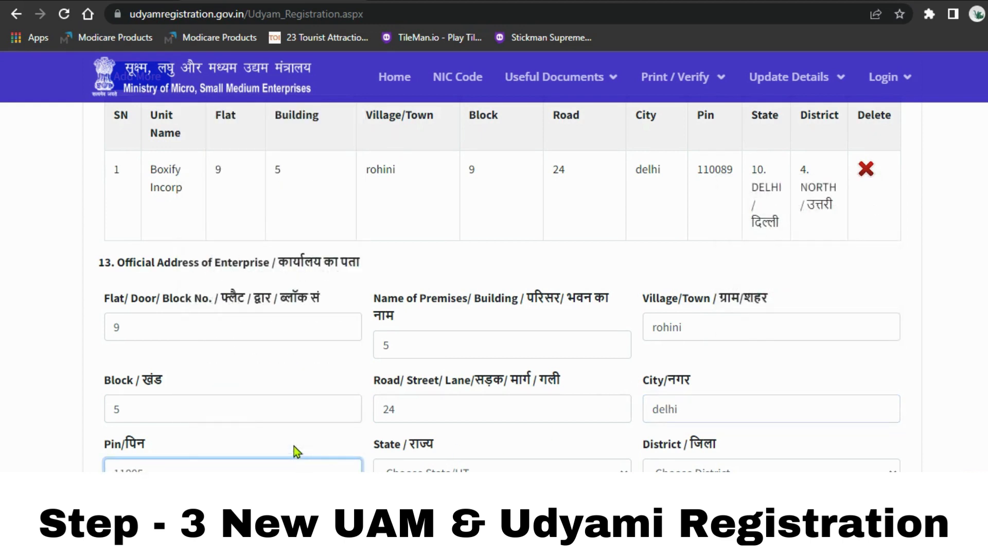
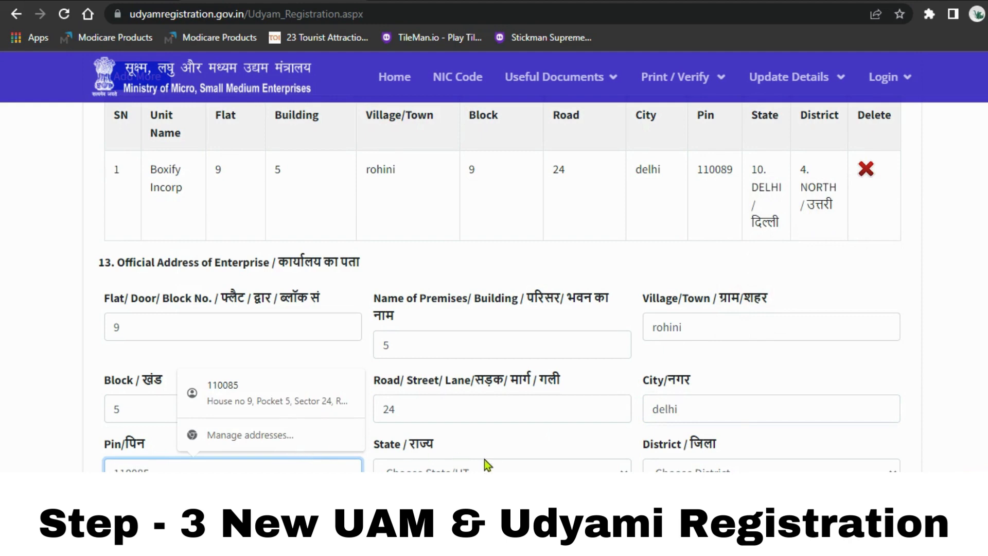
Set the official address state to DELHI and district to NORTH.
left_click(483, 463)
left_click(524, 301)
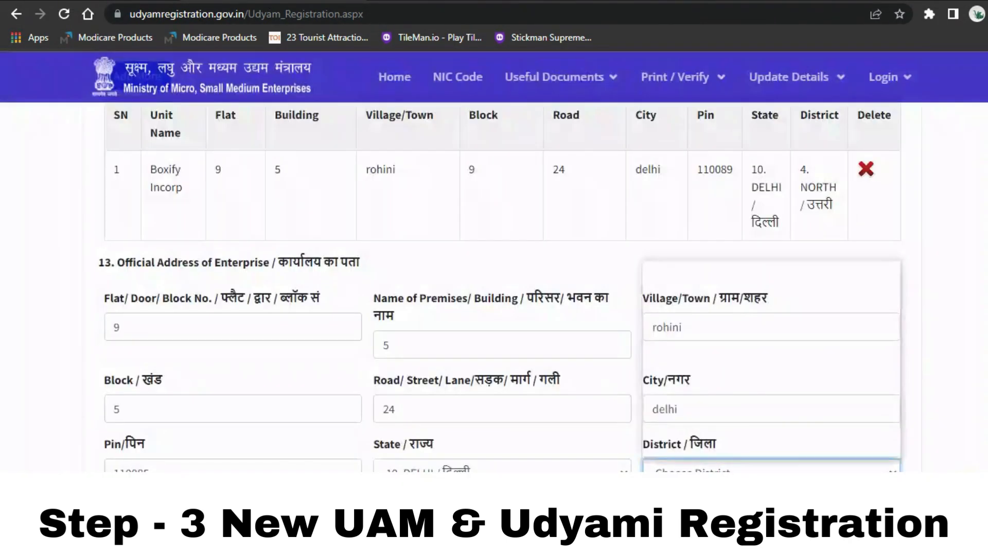
left_click(692, 465)
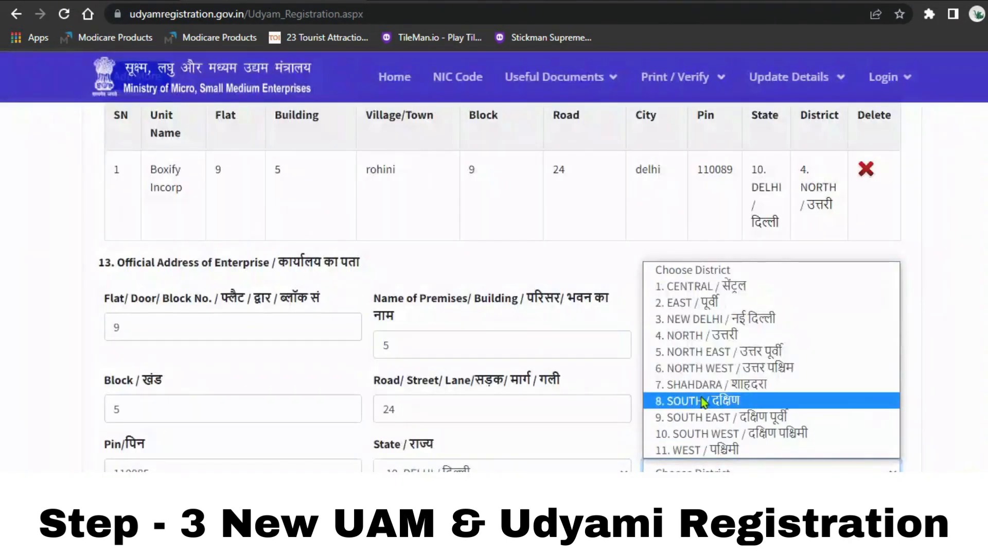
left_click(692, 335)
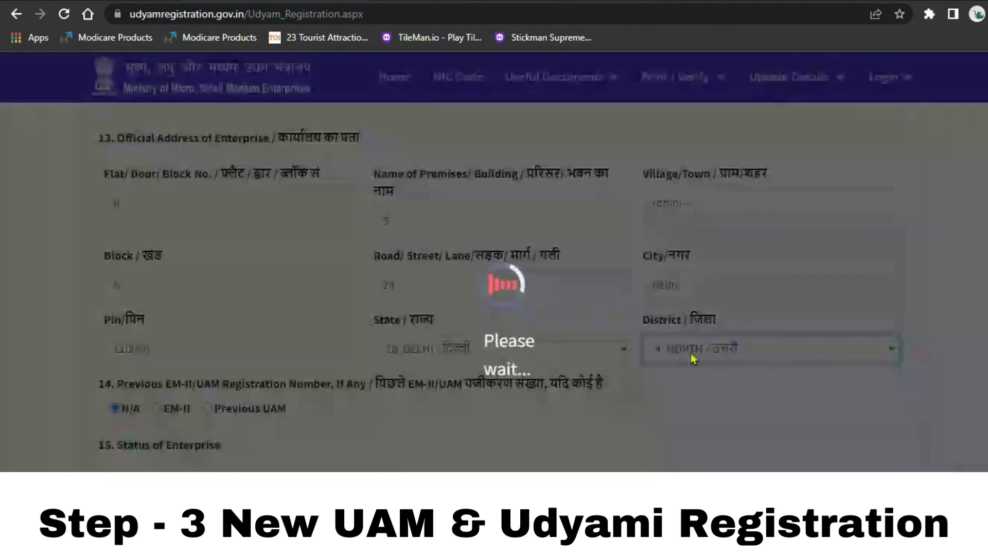
scroll(549, 344, "down", 2)
scroll(540, 342, "down", 4)
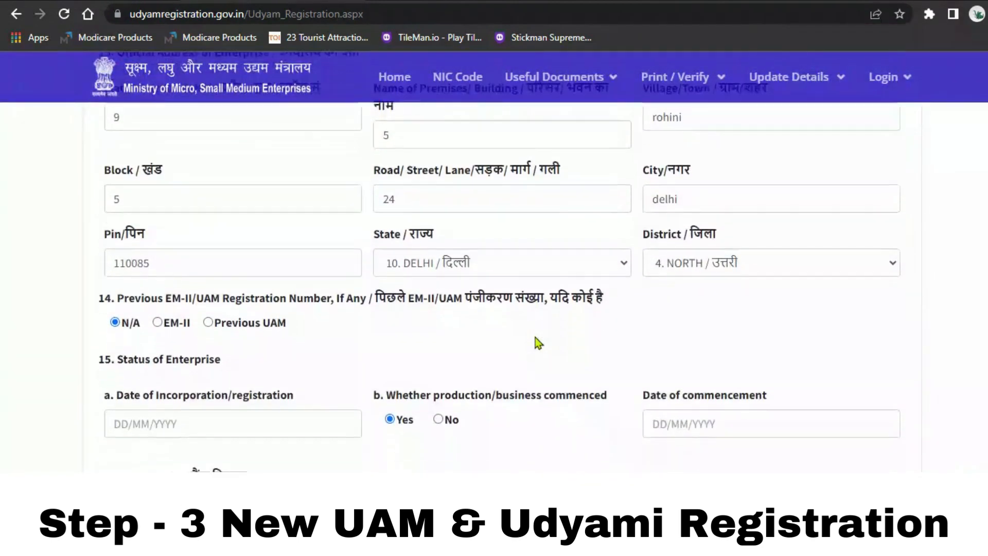
Set the previous registration answer back to N/A after trying Previous UAM.
scroll(538, 342, "down", 2)
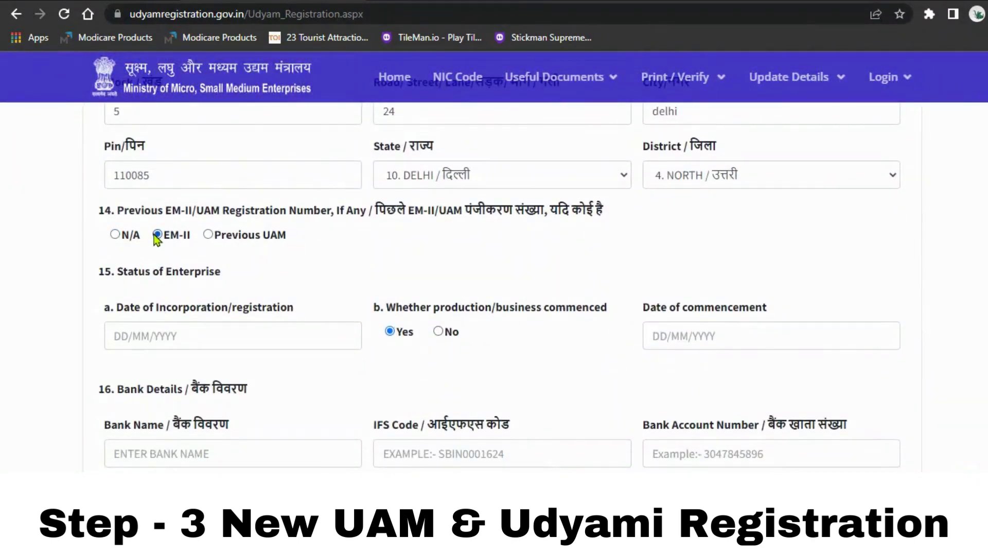
left_click(206, 236)
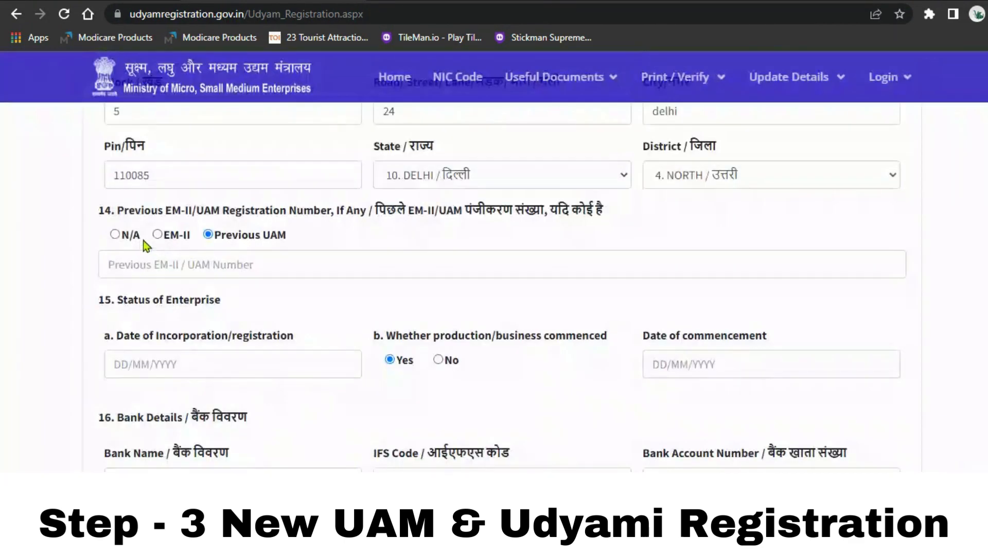
left_click(115, 235)
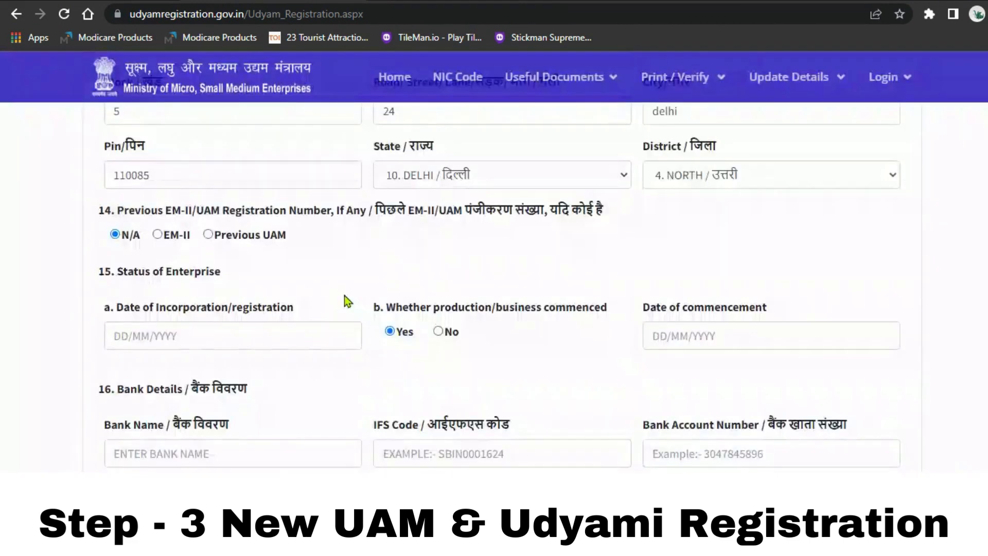
scroll(344, 295, "down", 2)
Set both the incorporation and commencement dates to 01/05/2022.
left_click(260, 236)
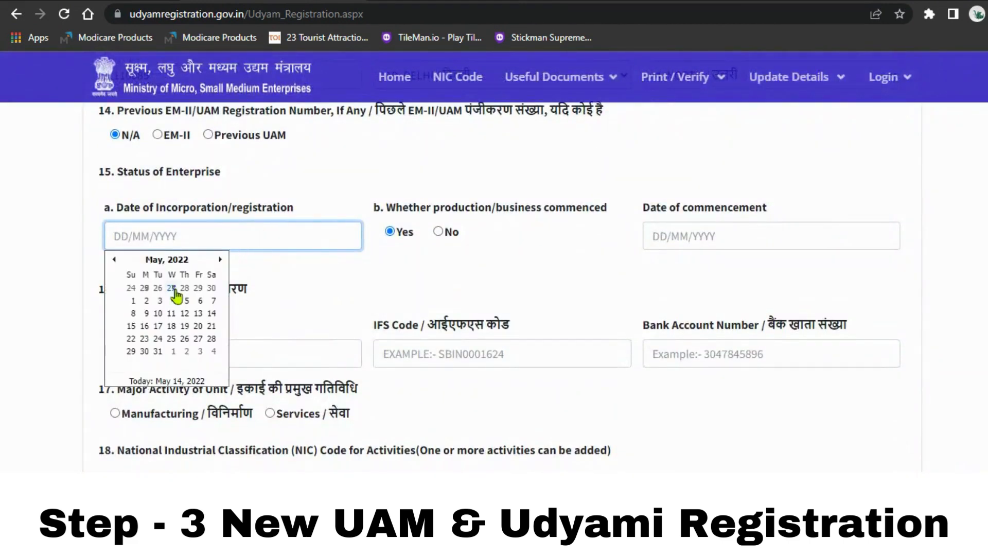
left_click(133, 302)
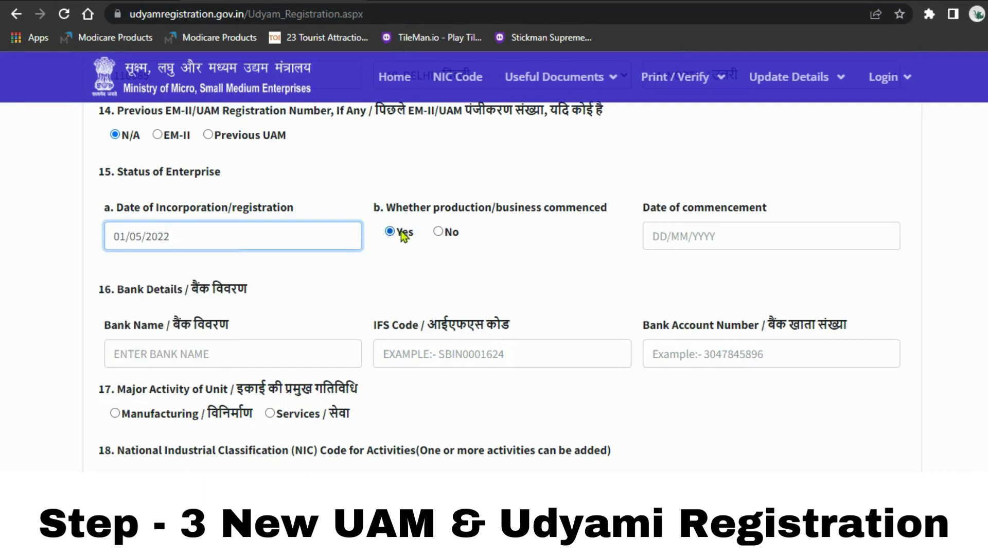
left_click(693, 240)
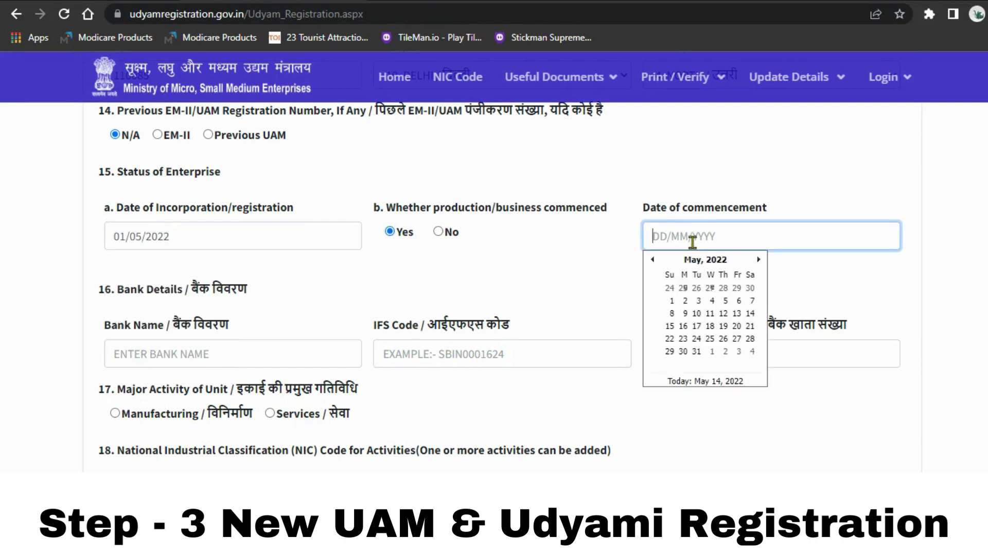
left_click(672, 303)
scroll(491, 280, "down", 2)
left_click(252, 250)
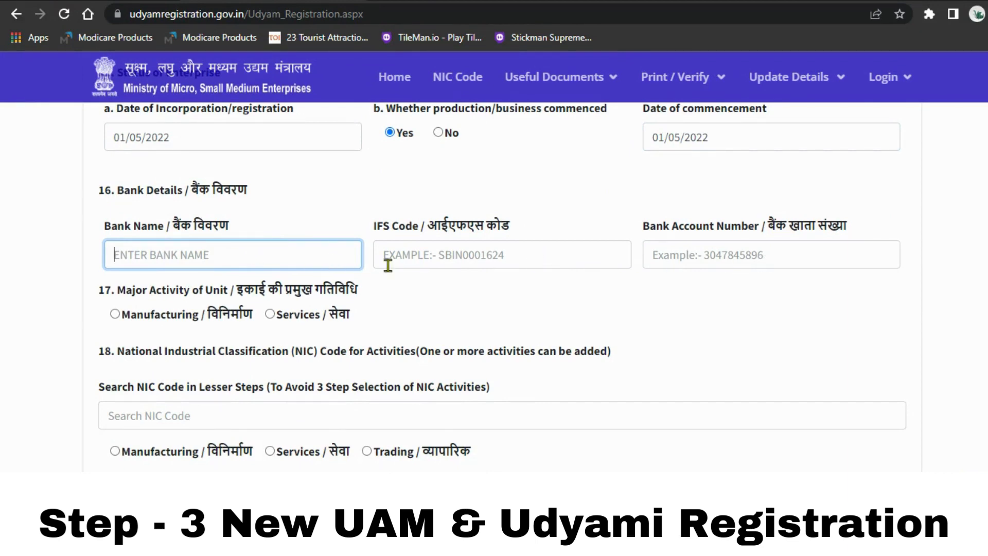
scroll(126, 308, "down", 1)
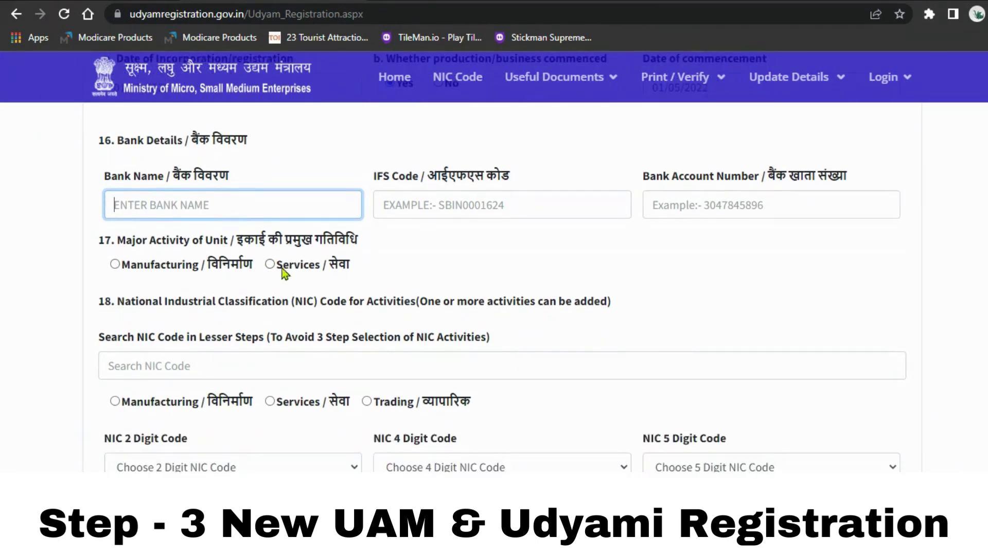
scroll(234, 268, "down", 1)
scroll(234, 267, "down", 1)
Set the major activity and NIC activity type to Manufacturing.
left_click(240, 254)
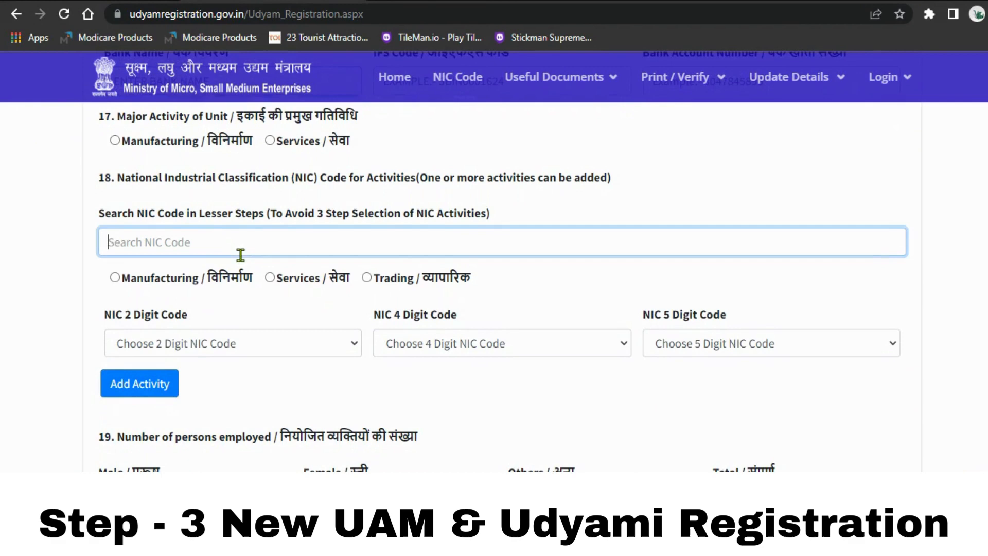
left_click(117, 142)
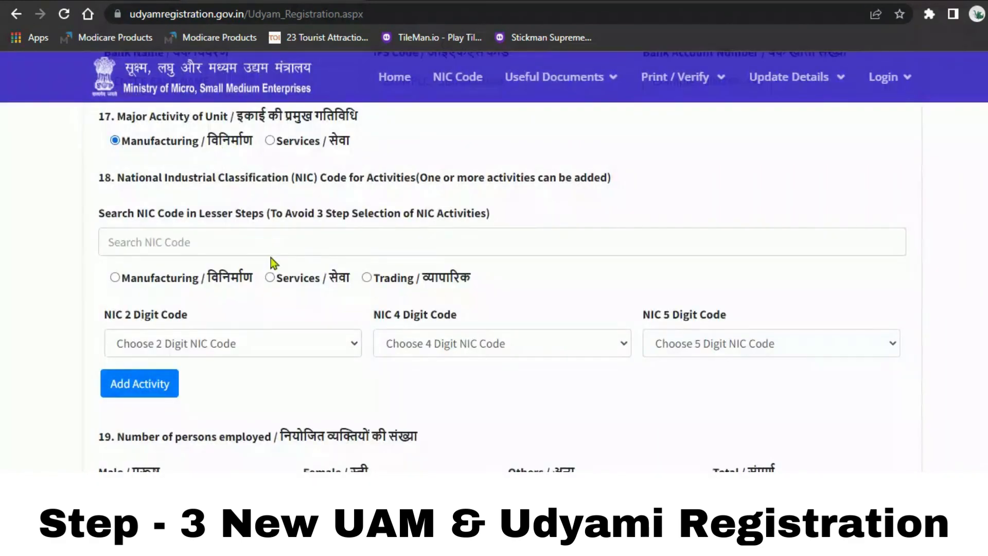
left_click(265, 232)
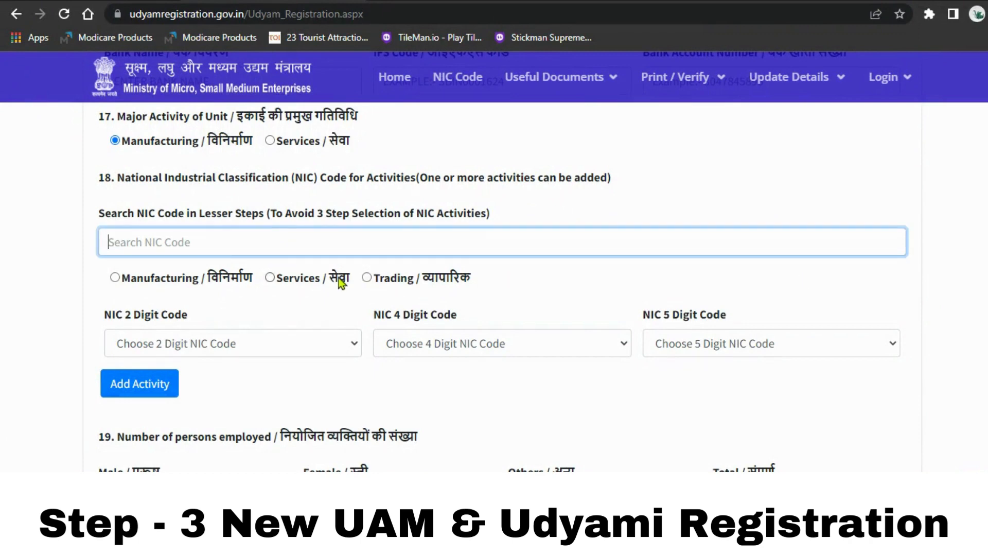
scroll(140, 257, "down", 1)
left_click(117, 252)
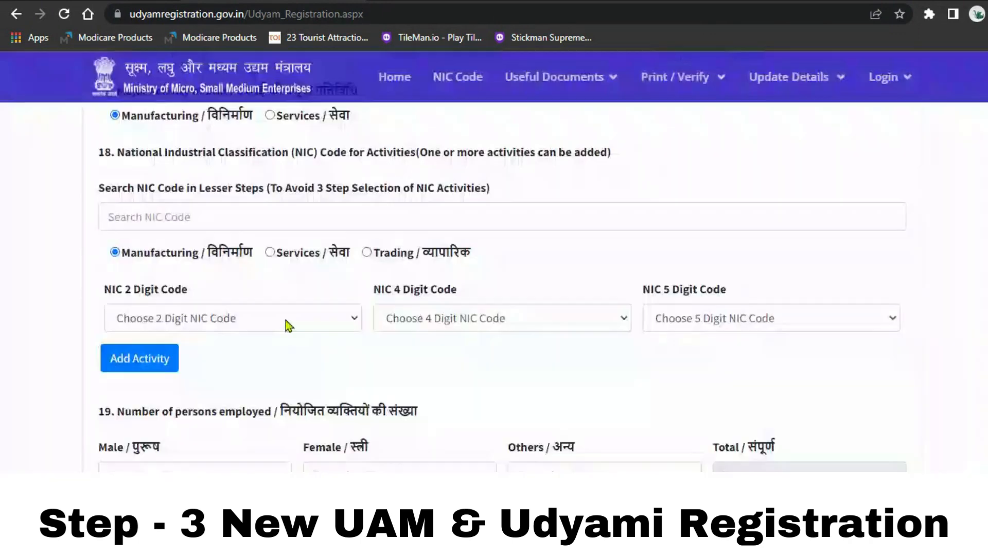
Add an activity with NIC codes 32-Other manufacturing, 3212 and 32120 imitation jewellery.
left_click(286, 320)
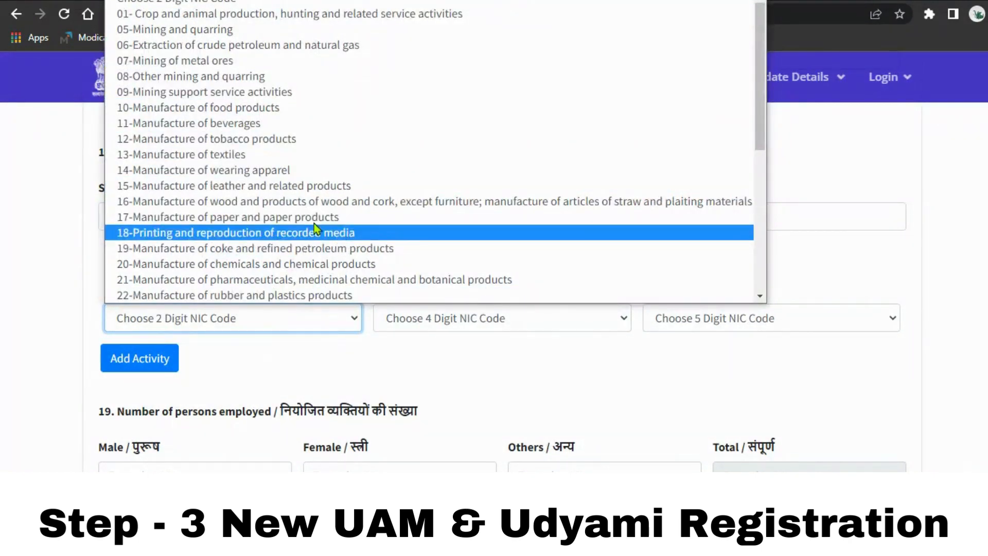
scroll(324, 232, "down", 5)
left_click(261, 207)
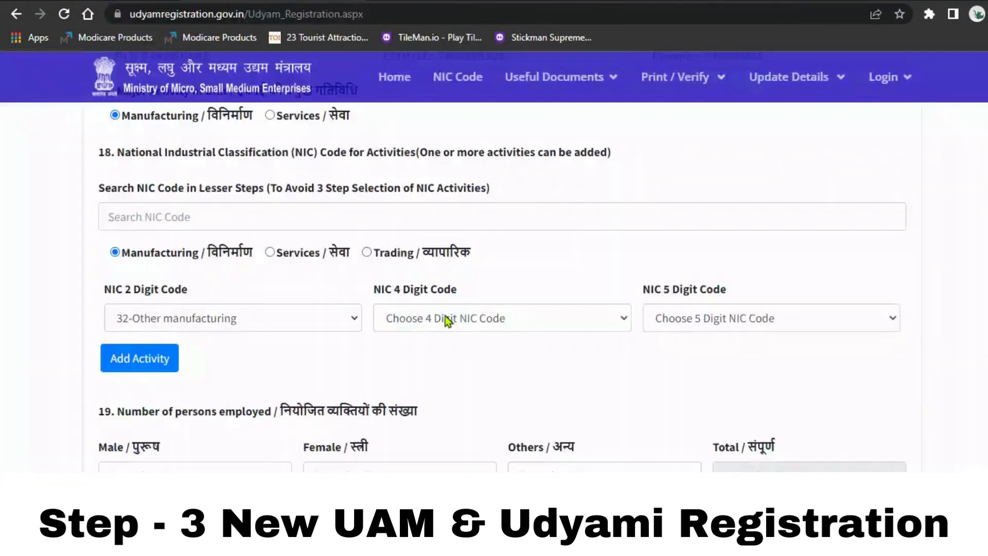
left_click(446, 319)
left_click(432, 371)
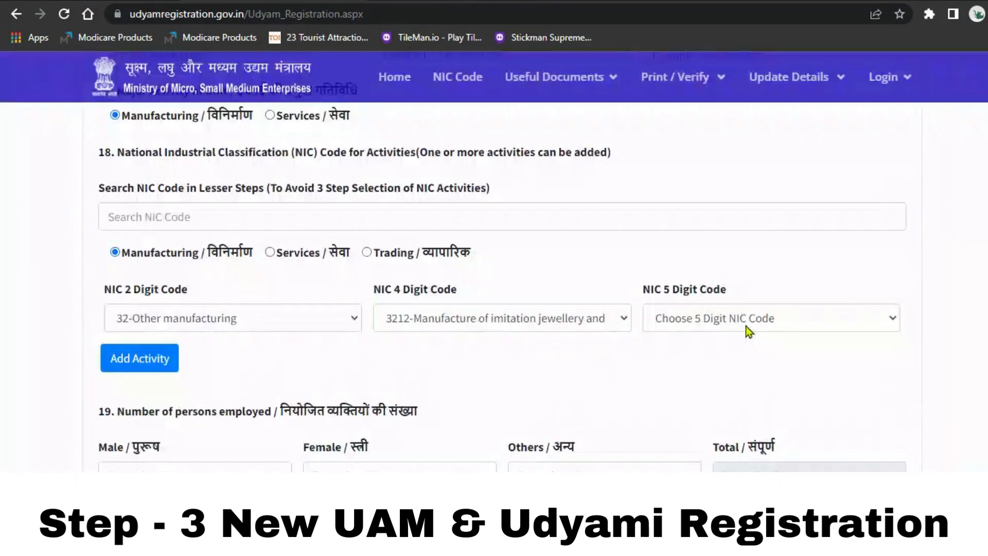
left_click(745, 326)
left_click(741, 355)
scroll(425, 396, "down", 3)
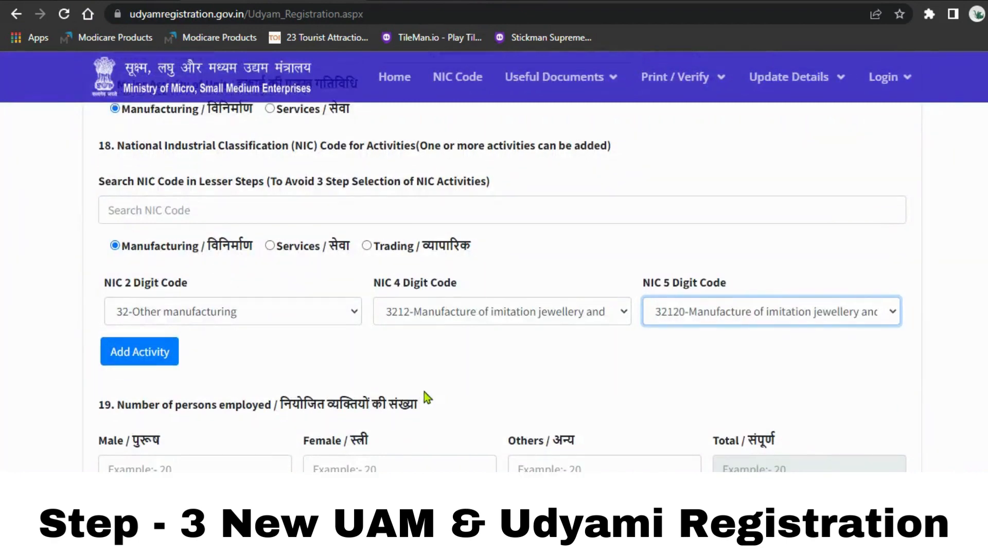
left_click(145, 246)
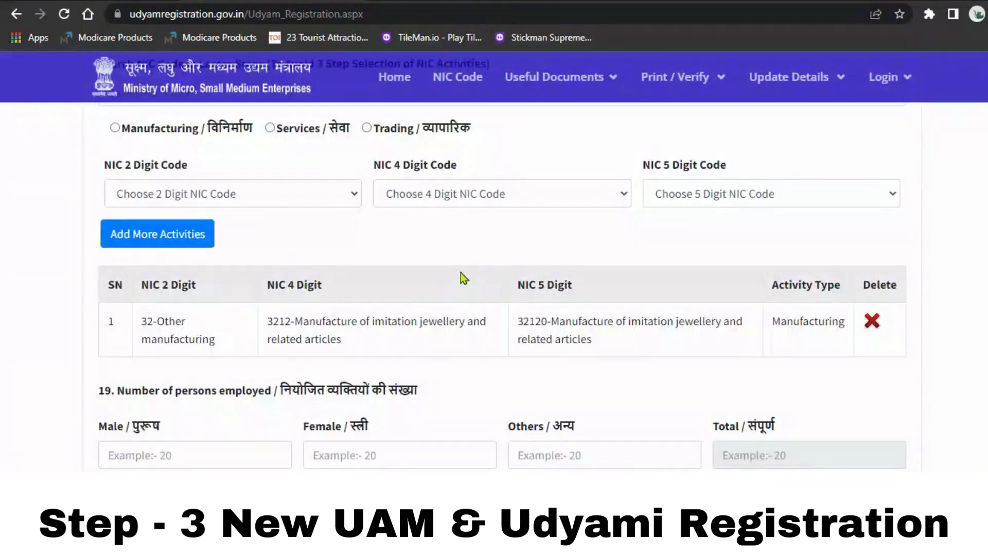
scroll(461, 277, "down", 3)
left_click(254, 280)
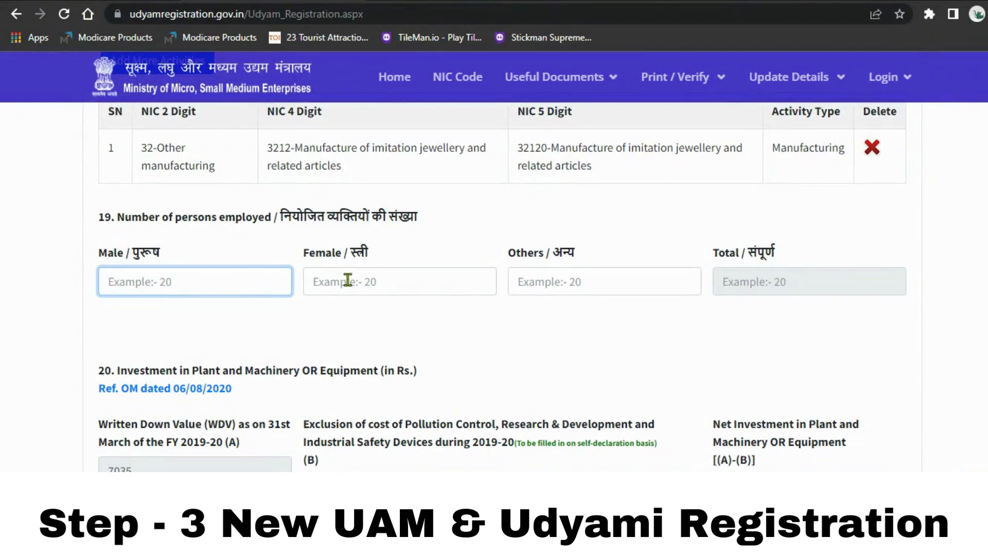
Enter employee counts: 1 male, 0 female, 0 others.
left_click(320, 282)
left_click(569, 283)
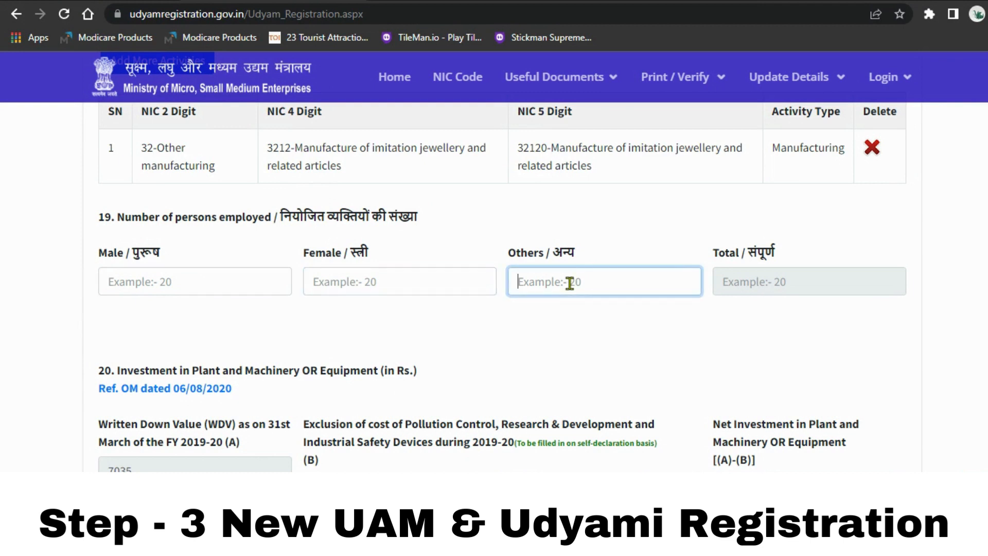
left_click(149, 281)
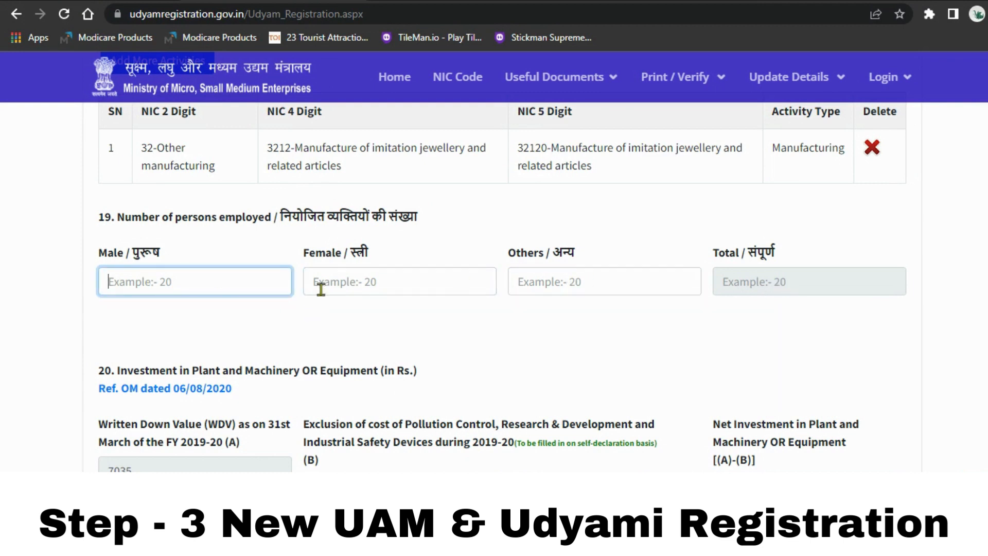
left_click(337, 285)
type("0")
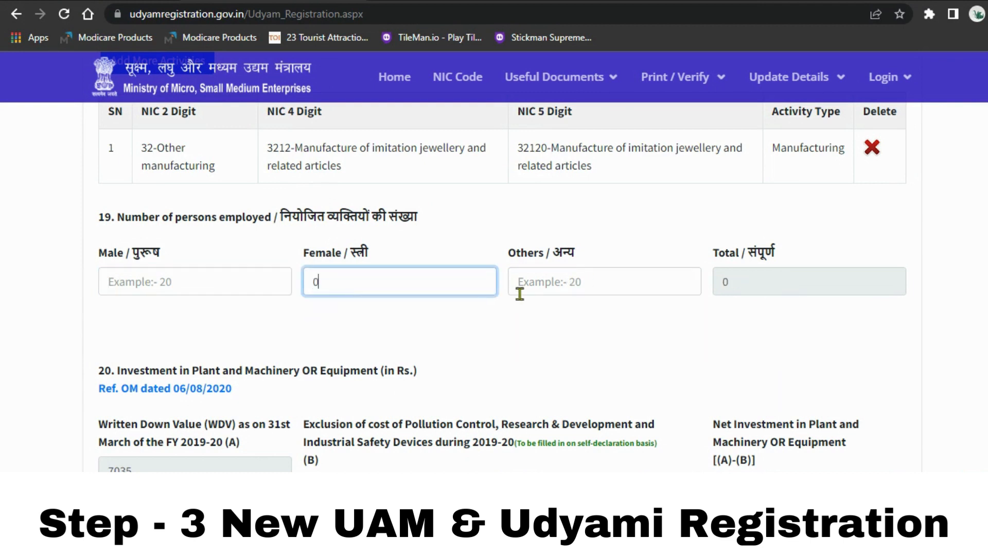
left_click(520, 290)
type("0")
left_click(225, 284)
type("1")
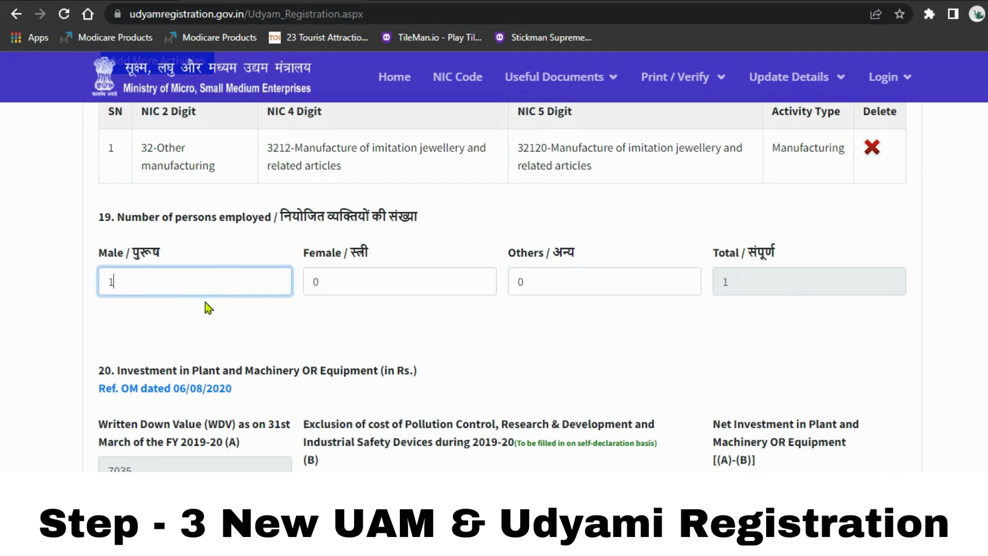
left_click(192, 340)
scroll(192, 341, "down", 2)
scroll(165, 289, "down", 1)
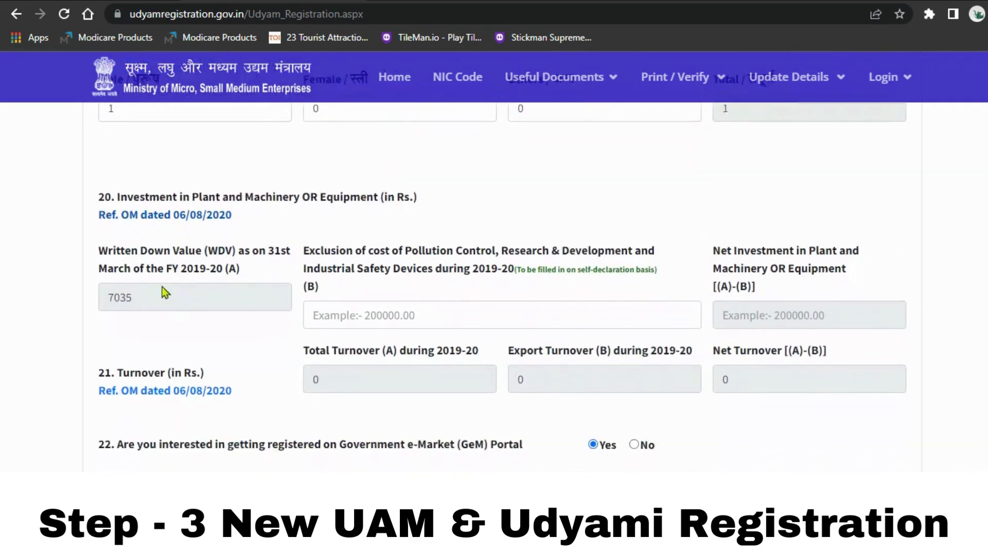
scroll(214, 297, "down", 1)
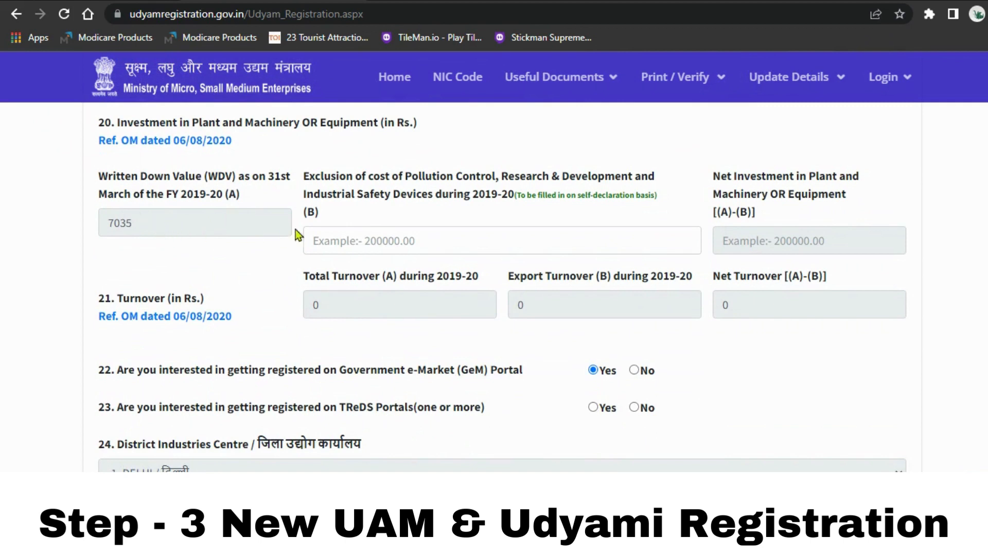
Review the exclusion of cost field and answer No to GeM and TReDS registration.
left_click(377, 238)
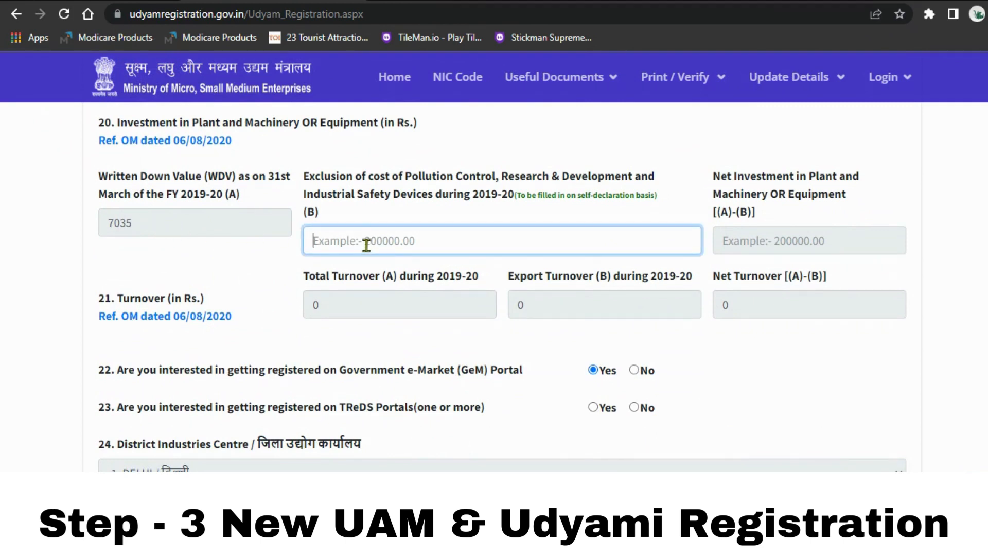
left_click_drag(298, 181, 507, 200)
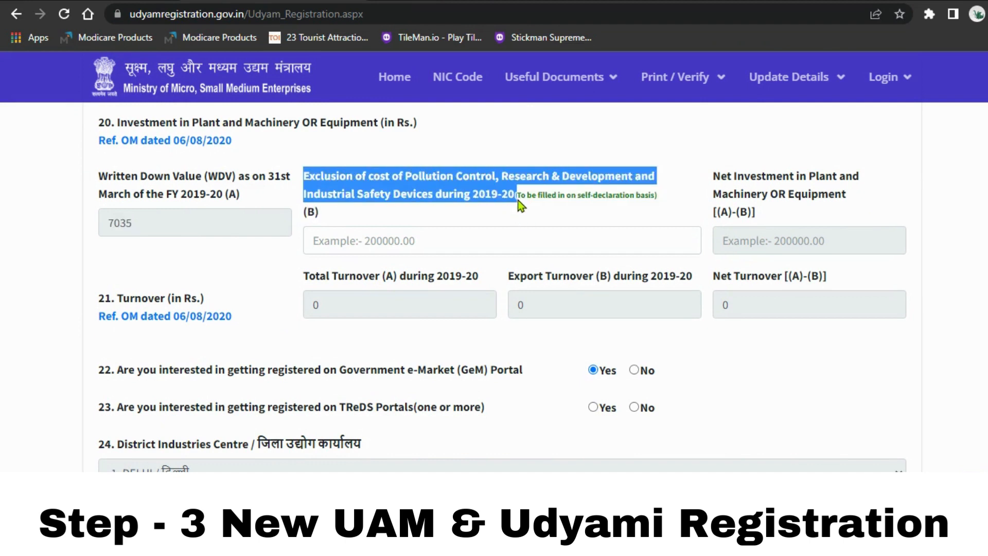
left_click(473, 251)
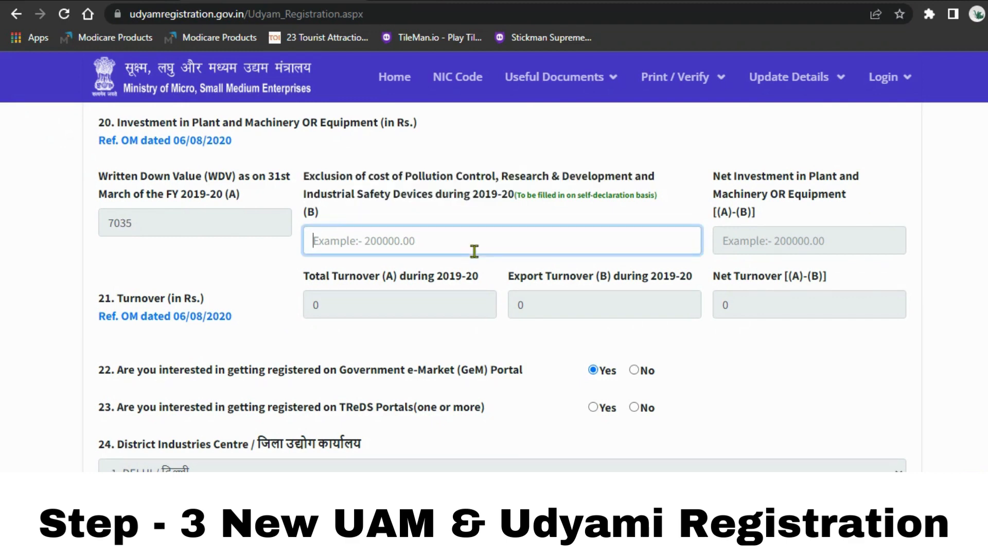
scroll(474, 251, "down", 2)
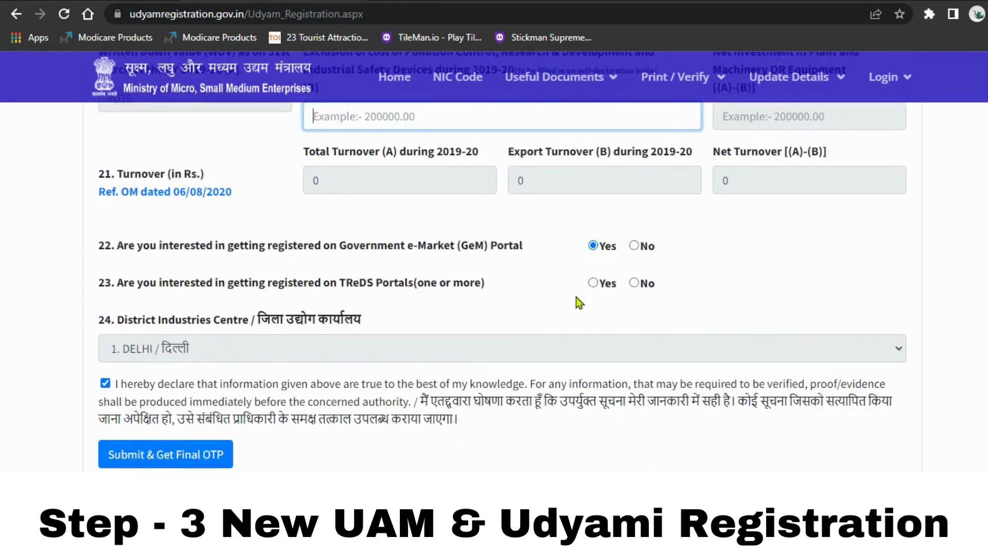
left_click(593, 283)
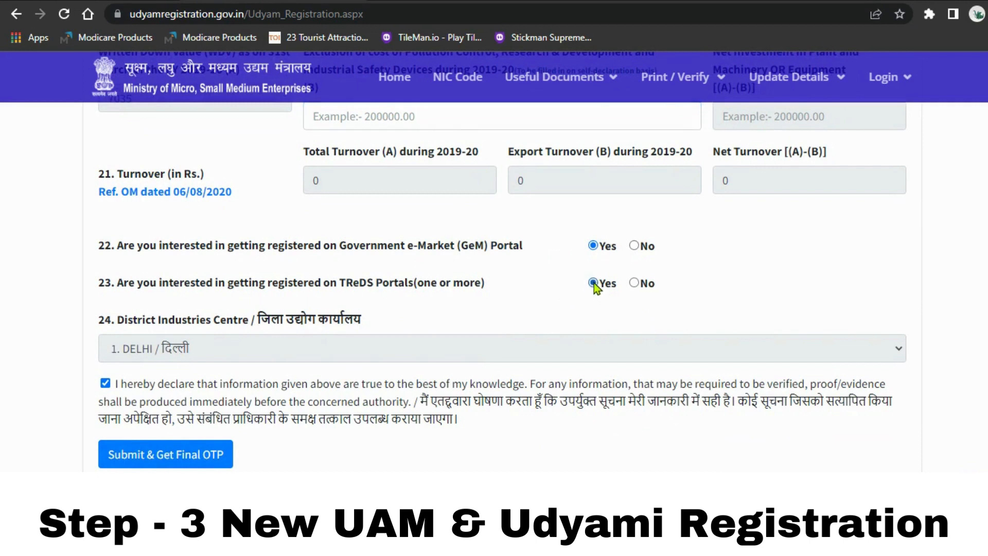
left_click(633, 245)
left_click(634, 282)
scroll(397, 289, "down", 2)
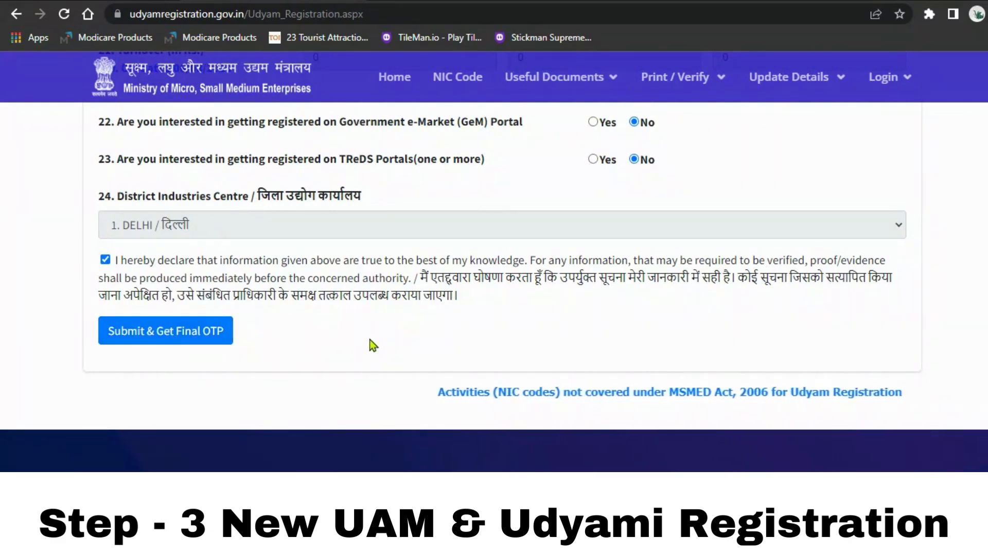
scroll(606, 366, "up", 5)
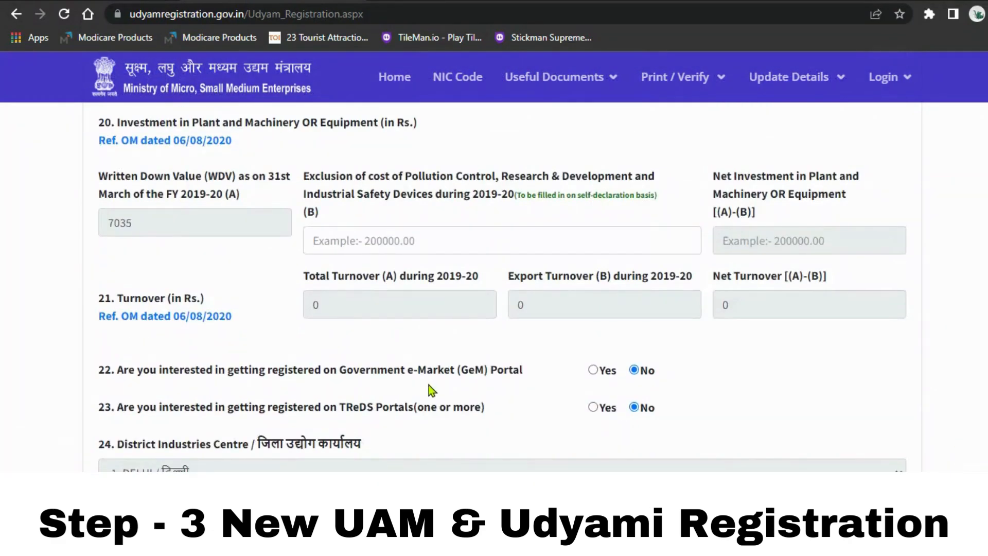
scroll(430, 386, "down", 2)
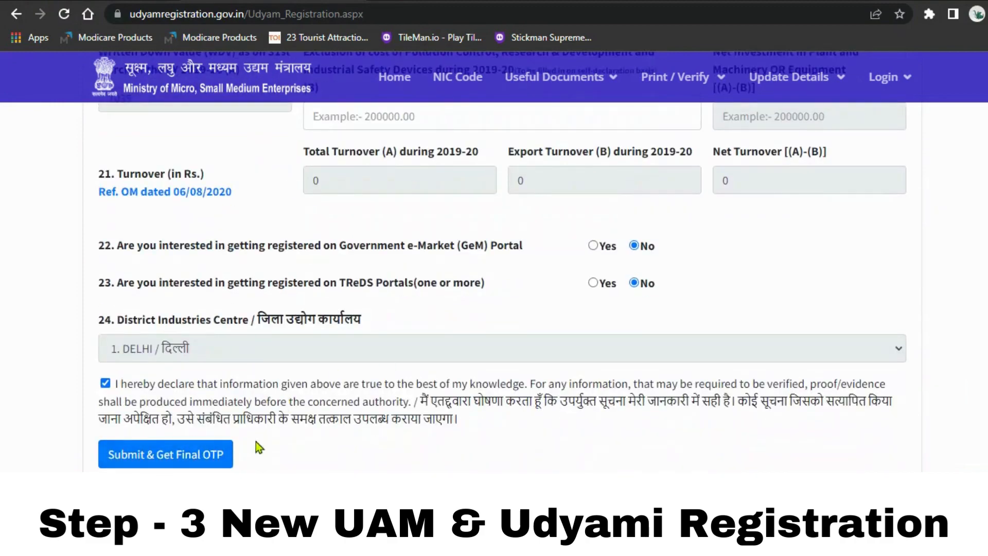
Go to Print Udyam Certificate under Print / Verify to reach the Udyami Login page.
scroll(494, 287, "up", 20)
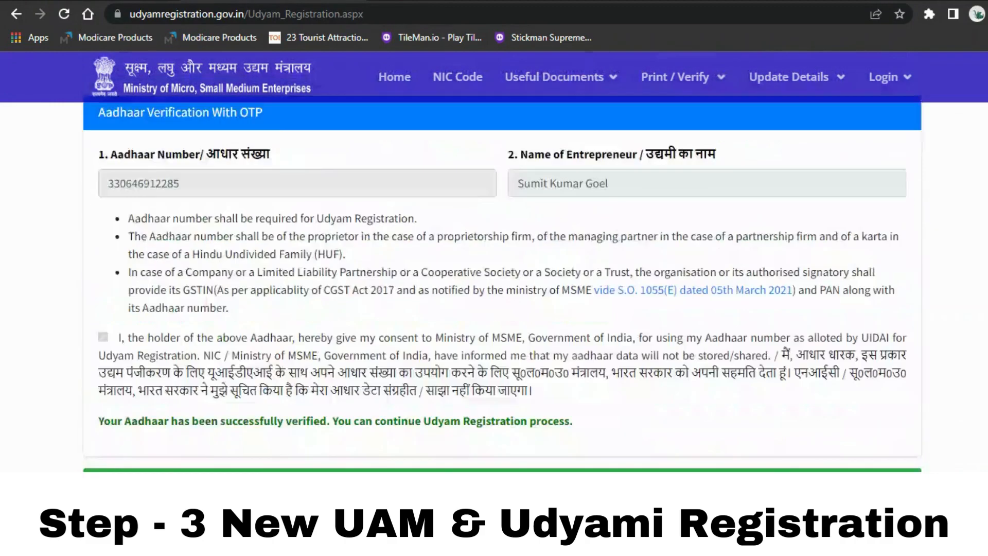
mouse_move(886, 83)
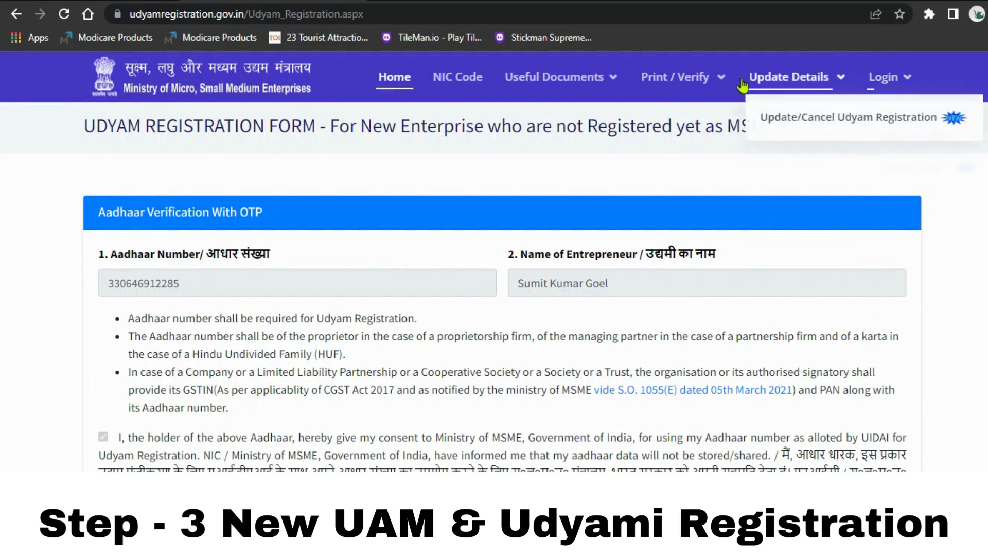
mouse_move(678, 88)
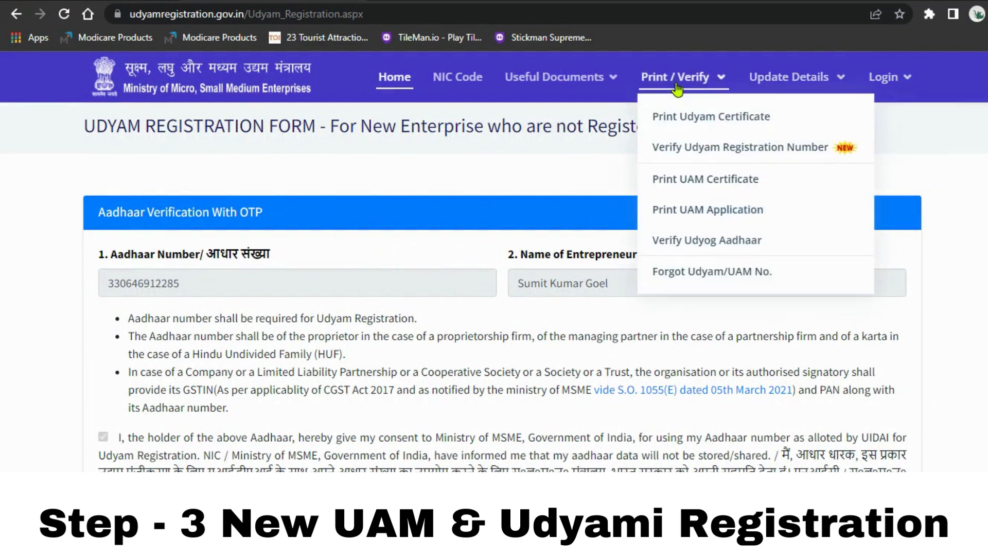
left_click(698, 122)
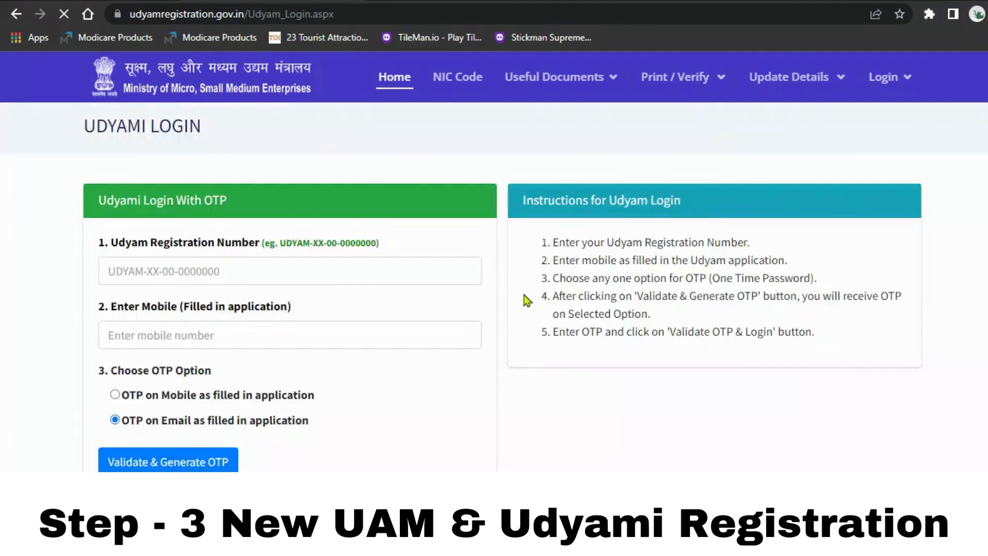
left_click(294, 218)
left_click(309, 286)
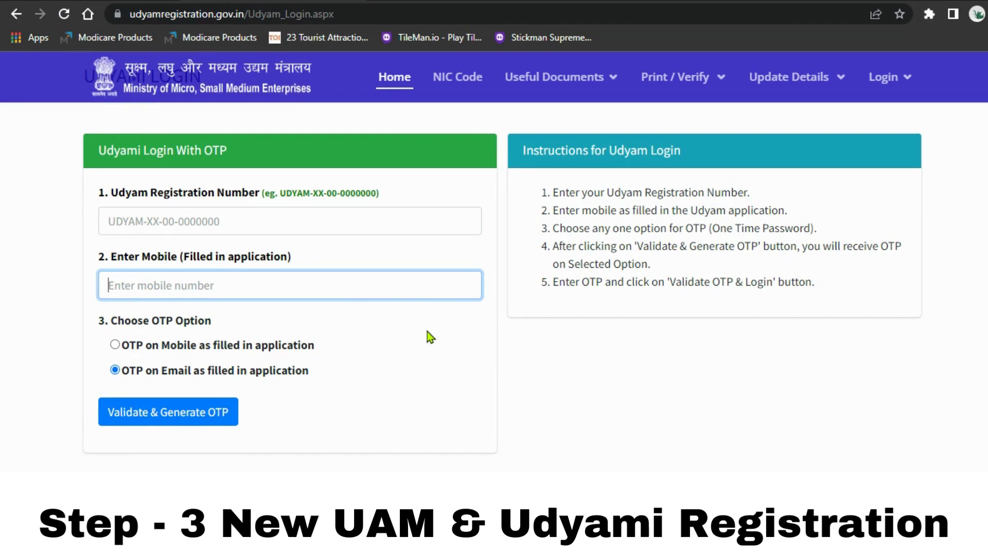
scroll(252, 414, "up", 1)
scroll(324, 340, "down", 1)
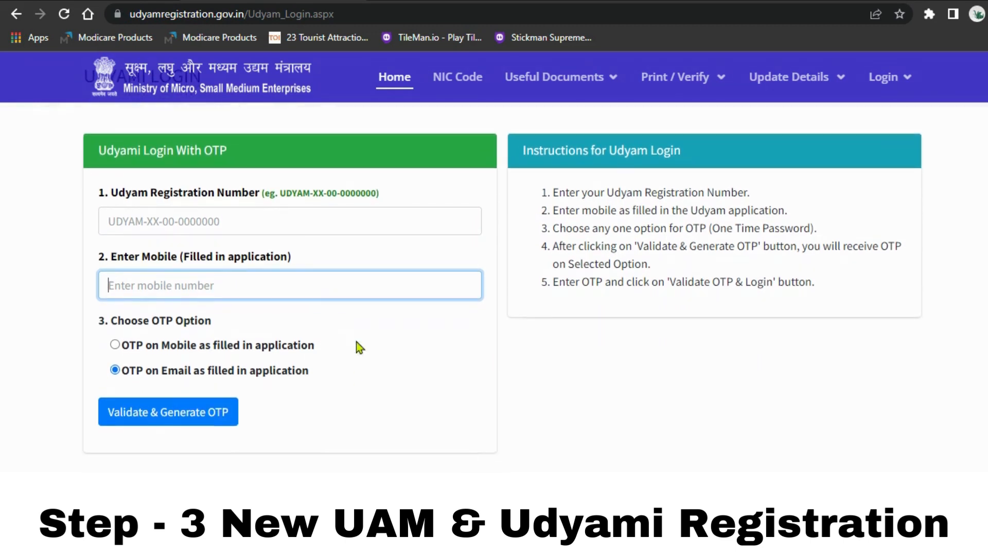